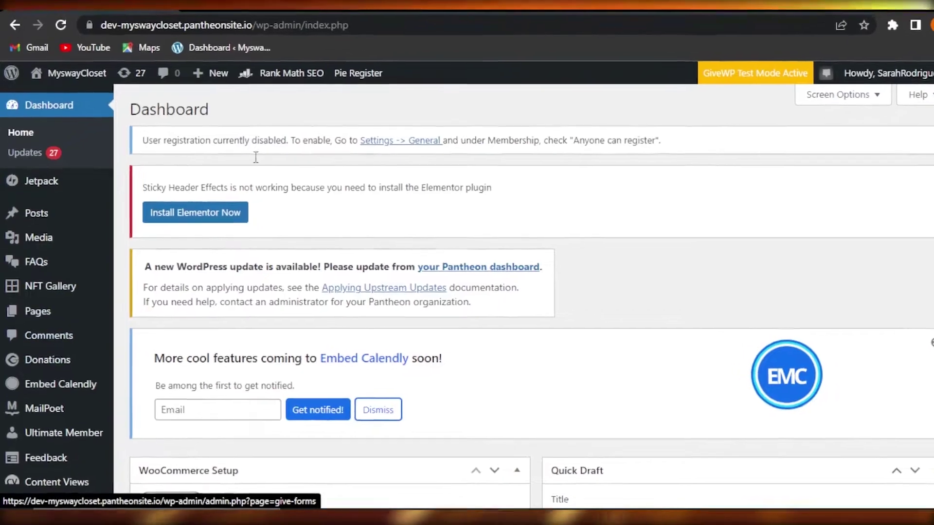
{"action": "scroll", "coordinate": [284, 204], "scroll_direction": "down", "scroll_amount": 5}
{"action": "scroll", "coordinate": [285, 205], "scroll_direction": "up", "scroll_amount": 5}
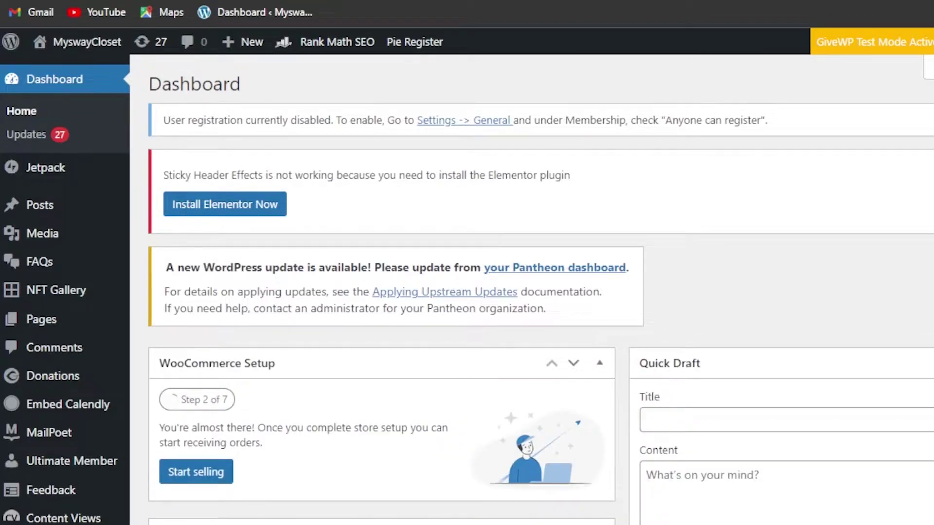
{"action": "scroll", "coordinate": [381, 292], "scroll_direction": "down", "scroll_amount": 15}
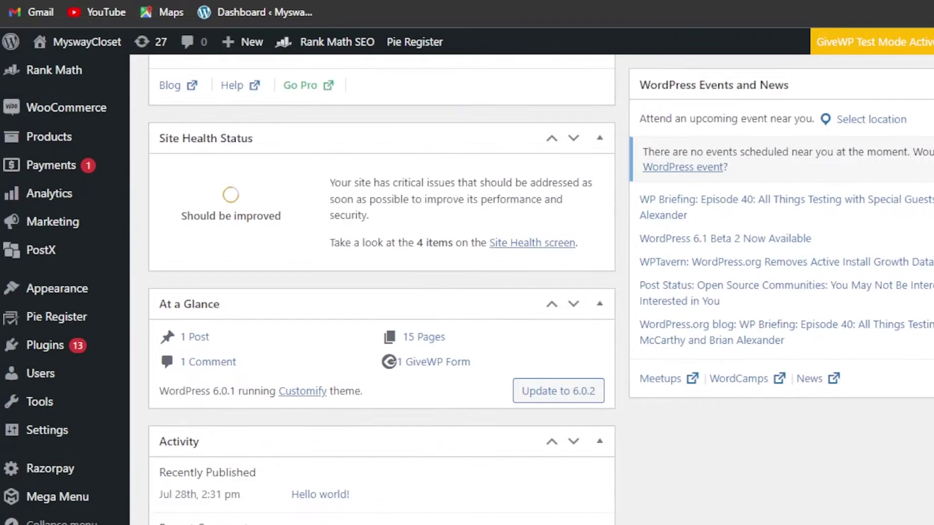
{"action": "scroll", "coordinate": [382, 292], "scroll_direction": "down", "scroll_amount": 4}
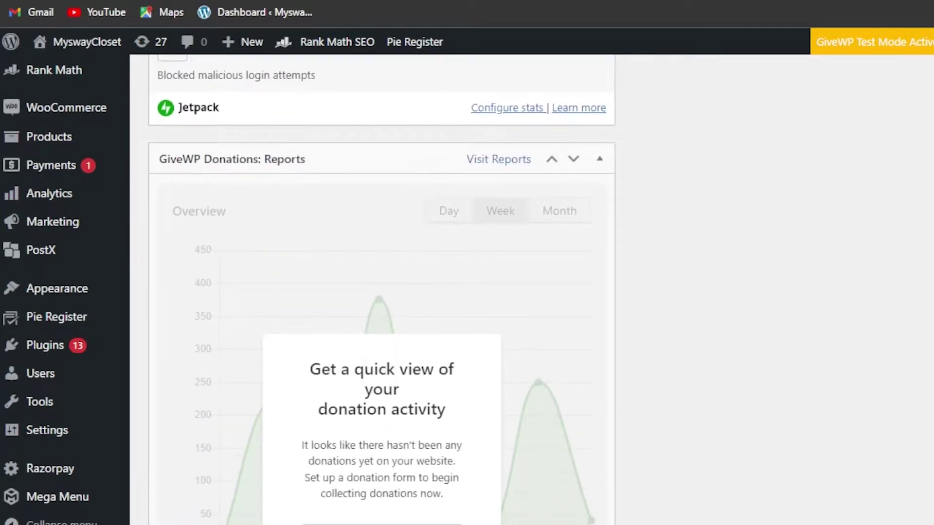
{"action": "scroll", "coordinate": [381, 292], "scroll_direction": "up", "scroll_amount": 10}
{"action": "scroll", "coordinate": [382, 292], "scroll_direction": "up", "scroll_amount": 10}
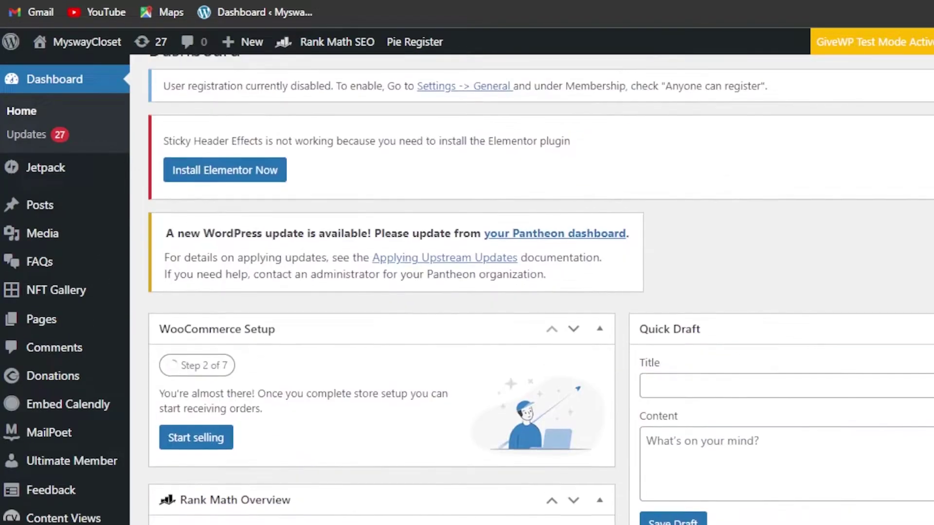
{"action": "scroll", "coordinate": [382, 292], "scroll_direction": "down", "scroll_amount": 7}
{"action": "scroll", "coordinate": [382, 292], "scroll_direction": "down", "scroll_amount": 2}
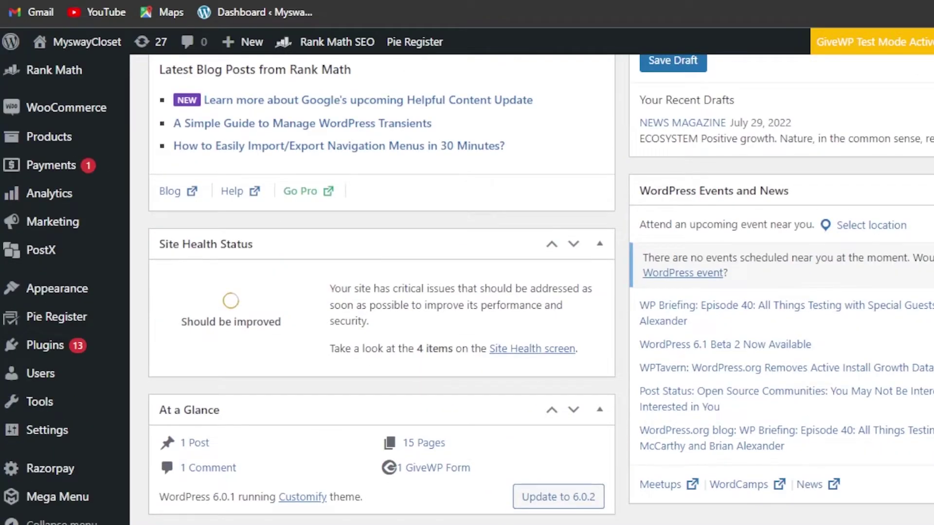
{"action": "scroll", "coordinate": [381, 292], "scroll_direction": "down", "scroll_amount": 10}
{"action": "scroll", "coordinate": [382, 292], "scroll_direction": "up", "scroll_amount": 20}
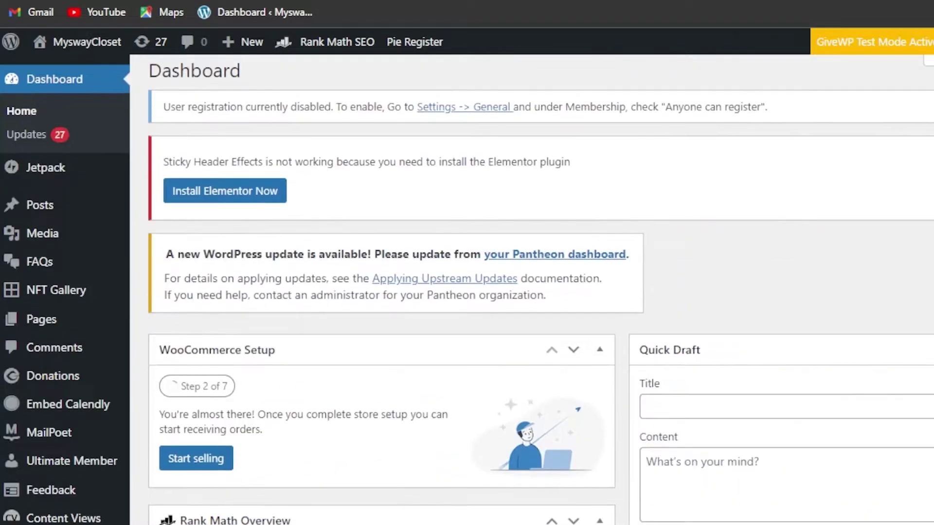
{"action": "scroll", "coordinate": [382, 292], "scroll_direction": "up", "scroll_amount": 1}
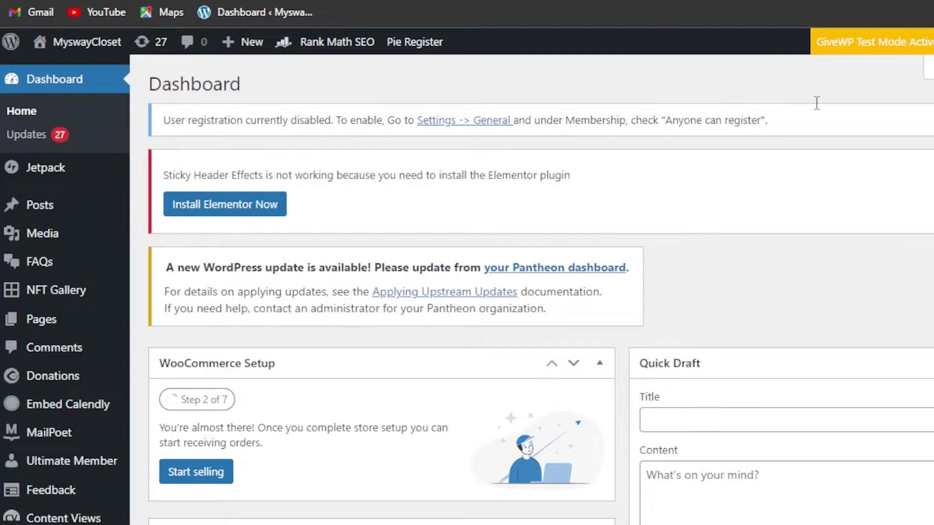
{"action": "scroll", "coordinate": [467, 292], "scroll_direction": "down", "scroll_amount": 10}
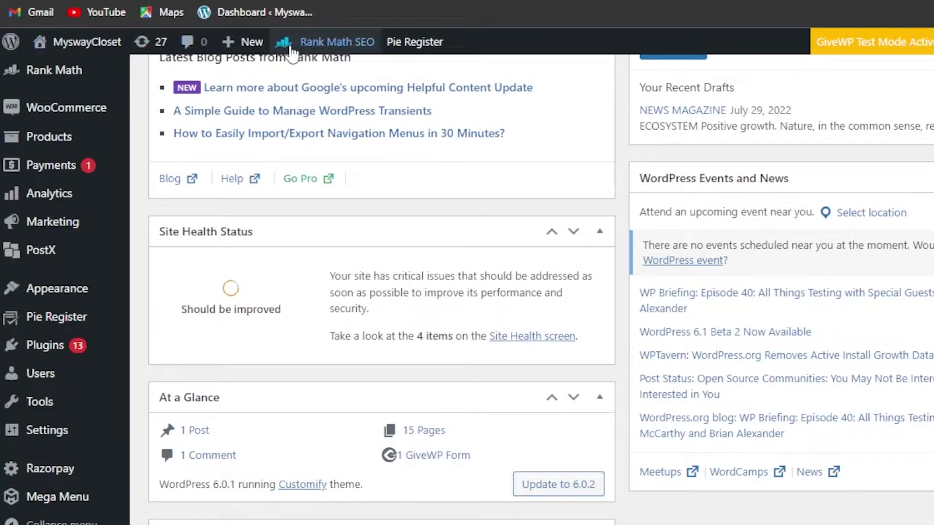
{"action": "mouse_move", "coordinate": [414, 42]}
{"action": "scroll", "coordinate": [382, 292], "scroll_direction": "down", "scroll_amount": 10}
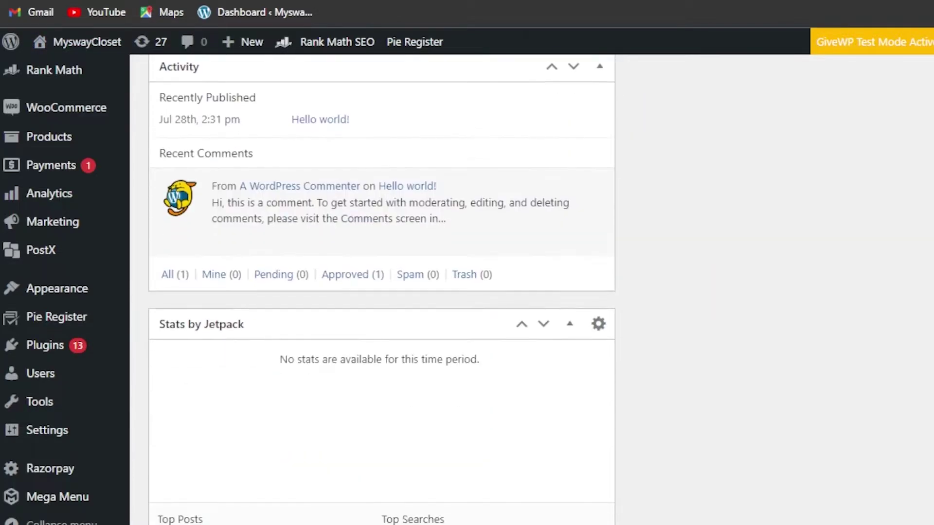
{"action": "scroll", "coordinate": [381, 292], "scroll_direction": "up", "scroll_amount": 15}
{"action": "scroll", "coordinate": [382, 292], "scroll_direction": "up", "scroll_amount": 1}
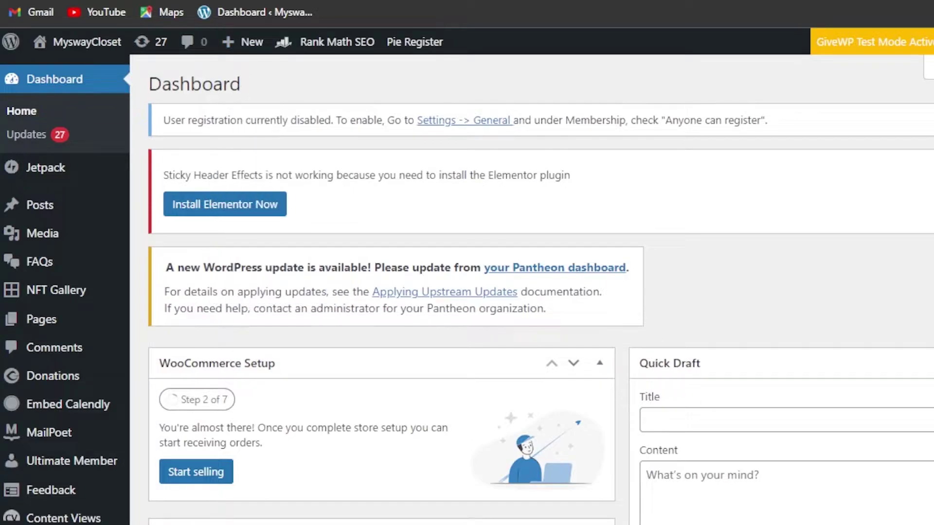
{"action": "scroll", "coordinate": [540, 292], "scroll_direction": "down", "scroll_amount": 10}
{"action": "scroll", "coordinate": [540, 292], "scroll_direction": "up", "scroll_amount": 10}
{"action": "scroll", "coordinate": [382, 292], "scroll_direction": "down", "scroll_amount": 10}
{"action": "scroll", "coordinate": [382, 292], "scroll_direction": "up", "scroll_amount": 8}
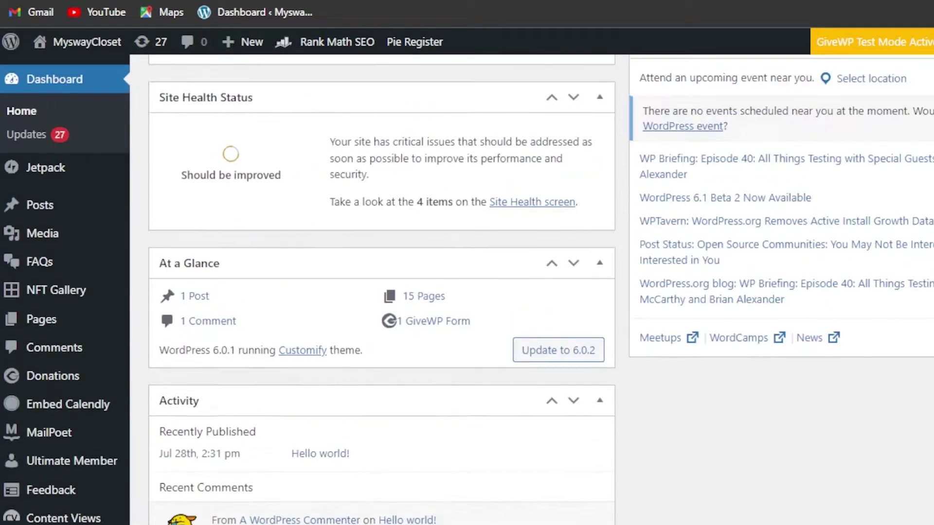
{"action": "scroll", "coordinate": [382, 292], "scroll_direction": "up", "scroll_amount": 6}
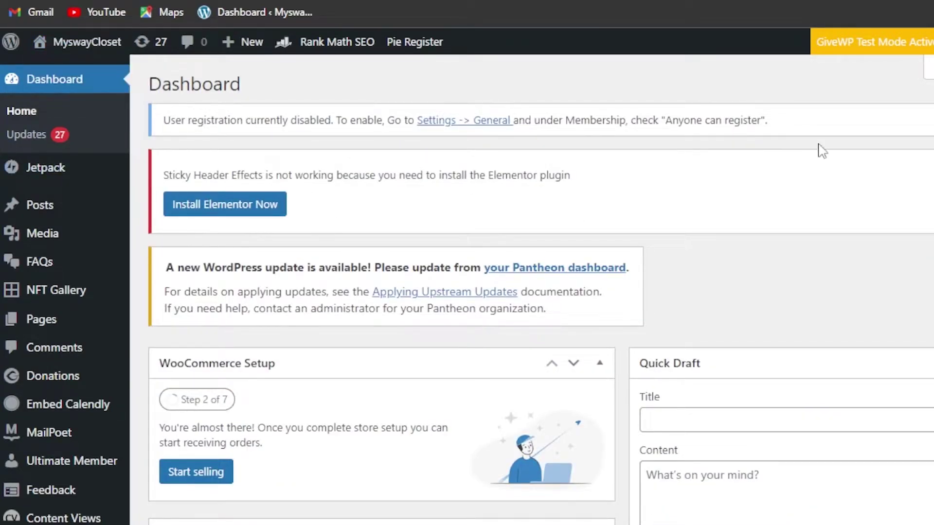
Step: Open the page for adding new plugins and search for "sticky header"
{"action": "scroll", "coordinate": [213, 358], "scroll_direction": "down", "scroll_amount": 6}
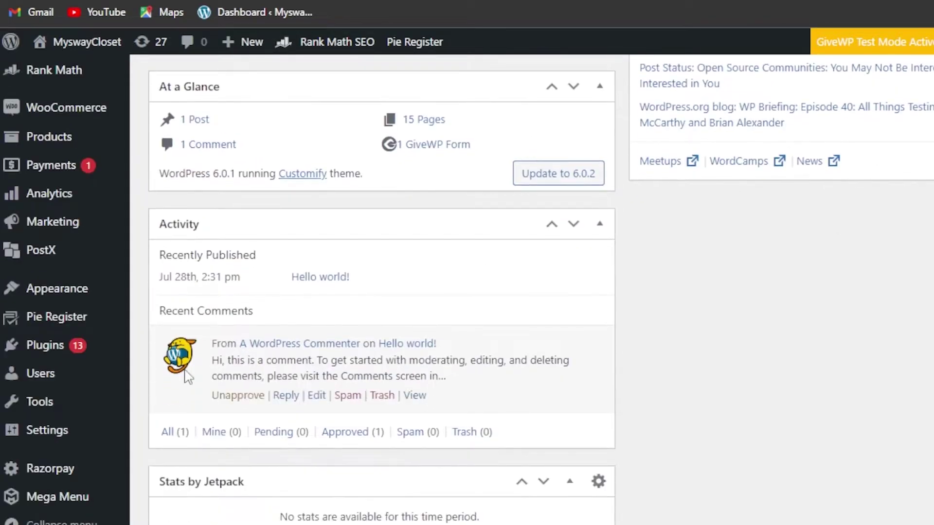
{"action": "mouse_move", "coordinate": [49, 346]}
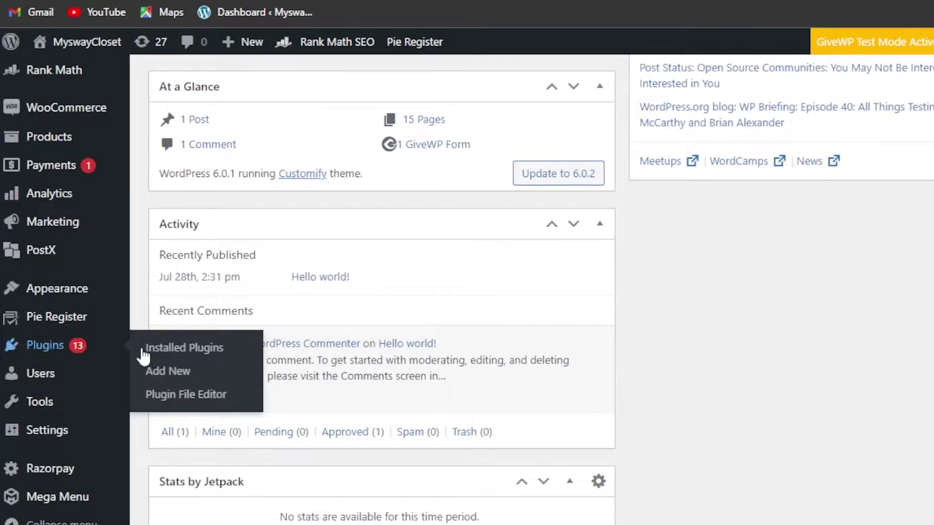
{"action": "left_click", "coordinate": [167, 372]}
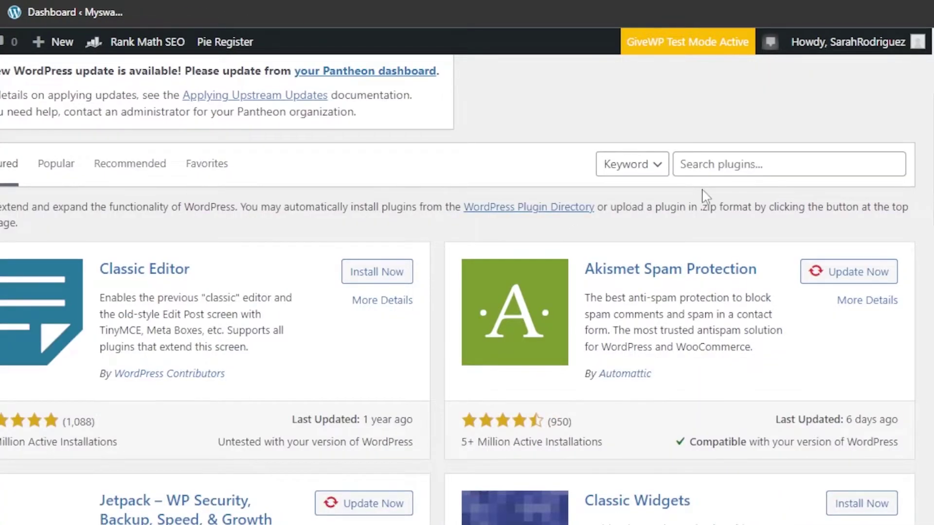
{"action": "left_click", "coordinate": [736, 157]}
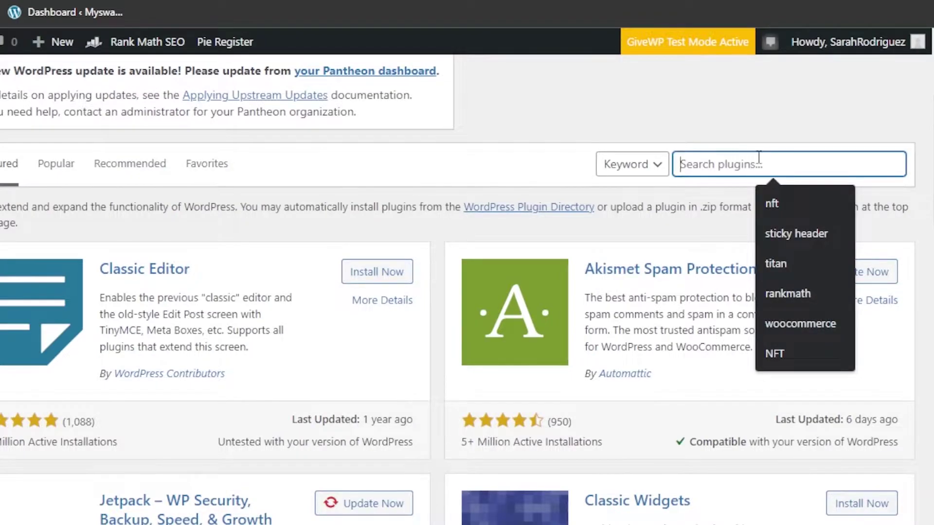
{"action": "type", "text": "st"}
{"action": "key", "text": "Down"}
{"action": "key", "text": "Return"}
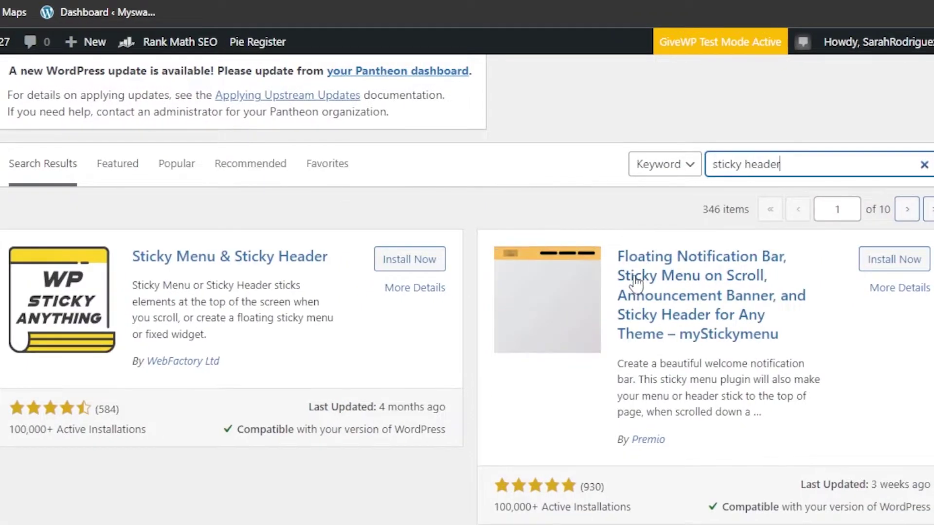
Step: Examine the plugin search results, comparing the ratings and active installations of Sticky Menu & Sticky Header and myStickymenu
{"action": "scroll", "coordinate": [632, 292], "scroll_direction": "down", "scroll_amount": 8}
{"action": "scroll", "coordinate": [467, 292], "scroll_direction": "up", "scroll_amount": 5}
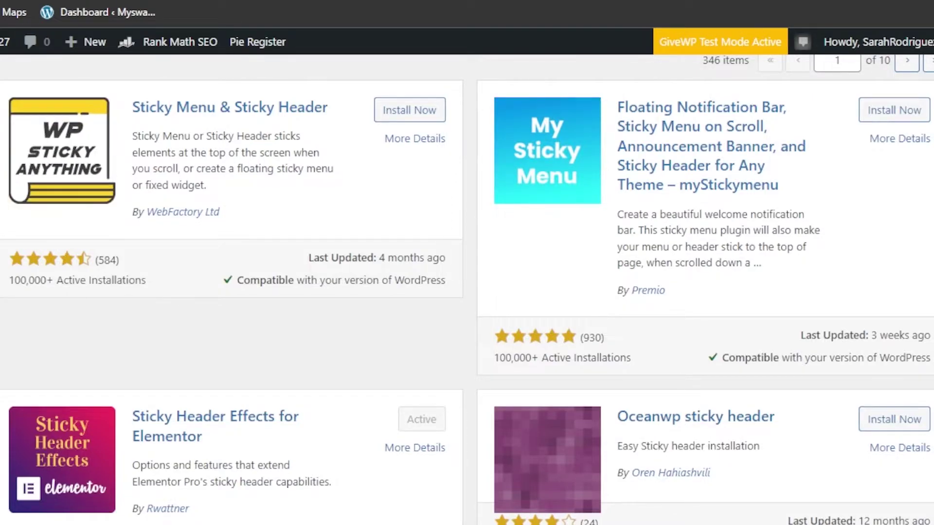
{"action": "scroll", "coordinate": [467, 292], "scroll_direction": "down", "scroll_amount": 5}
{"action": "scroll", "coordinate": [467, 292], "scroll_direction": "up", "scroll_amount": 3}
{"action": "scroll", "coordinate": [467, 291], "scroll_direction": "up", "scroll_amount": 5}
{"action": "scroll", "coordinate": [467, 292], "scroll_direction": "down", "scroll_amount": 3}
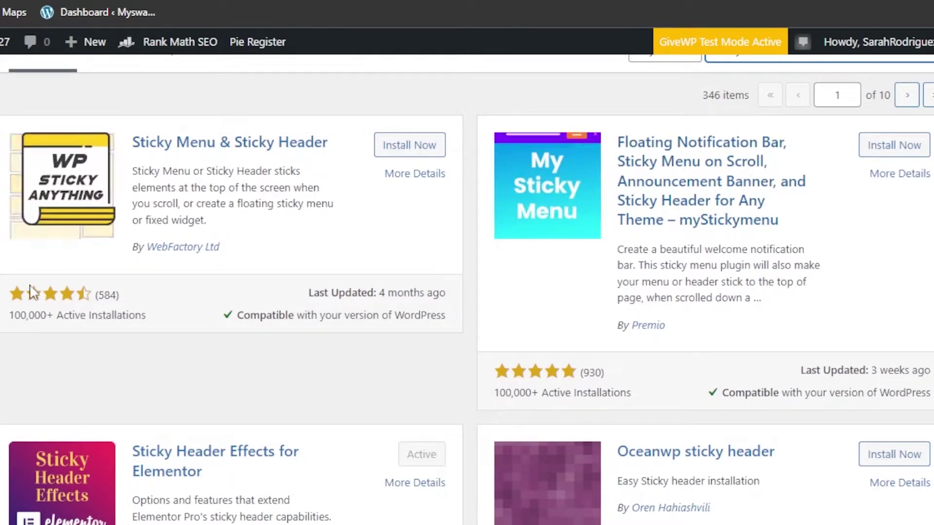
{"action": "left_click_drag", "start_coordinate": [10, 315], "coordinate": [168, 319]}
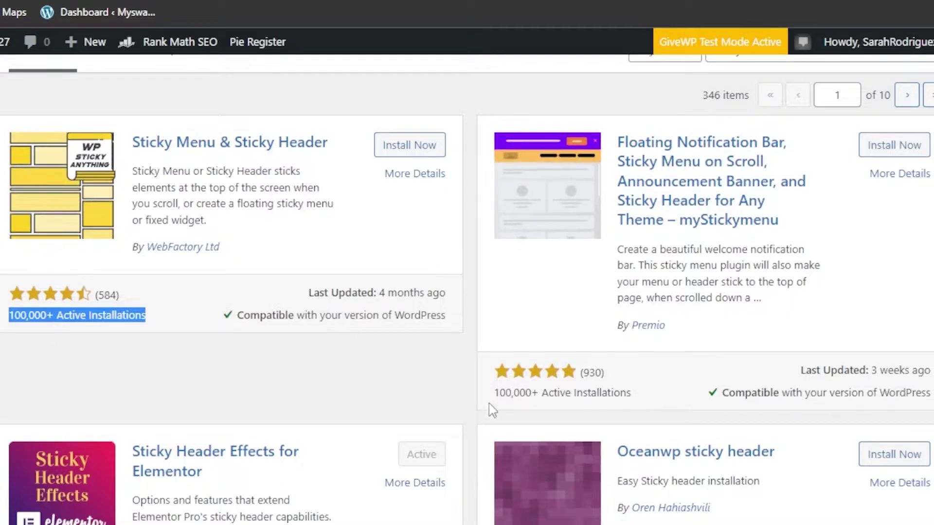
{"action": "mouse_move", "coordinate": [501, 393]}
{"action": "left_mouse_down"}
{"action": "mouse_move", "coordinate": [709, 369]}
{"action": "mouse_move", "coordinate": [490, 401]}
{"action": "left_mouse_up"}
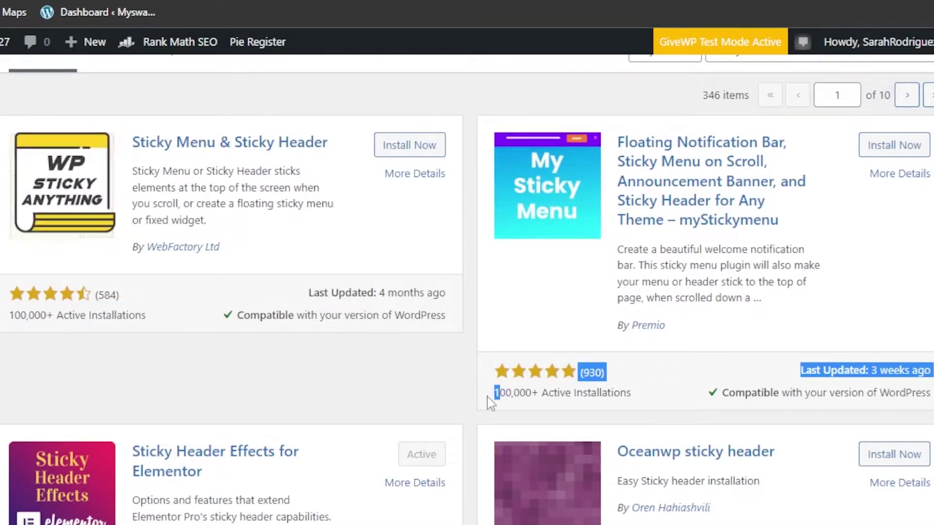
{"action": "left_click", "coordinate": [339, 358]}
Step: Install and activate the myStickymenu plugin by Premio, and decline its newsletter sign-up
{"action": "left_click", "coordinate": [884, 156]}
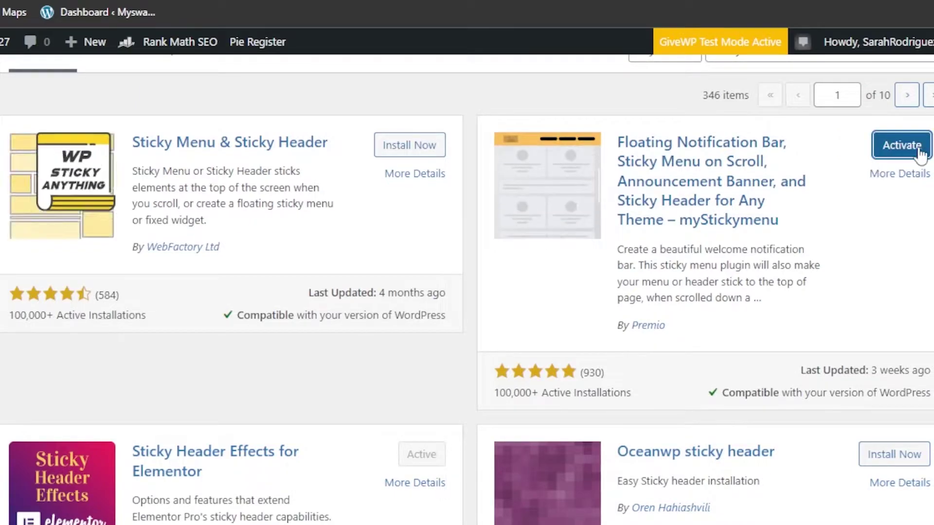
{"action": "left_click", "coordinate": [906, 146]}
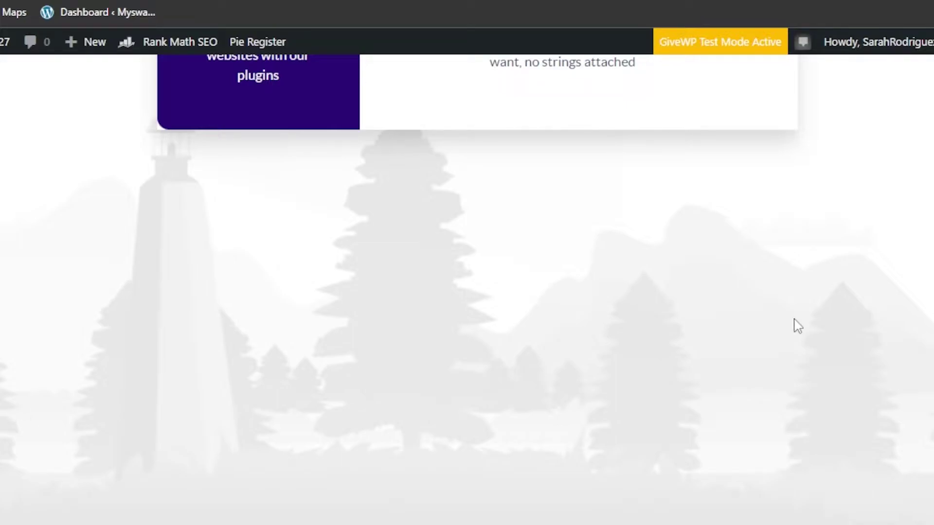
{"action": "scroll", "coordinate": [477, 292], "scroll_direction": "up", "scroll_amount": 7}
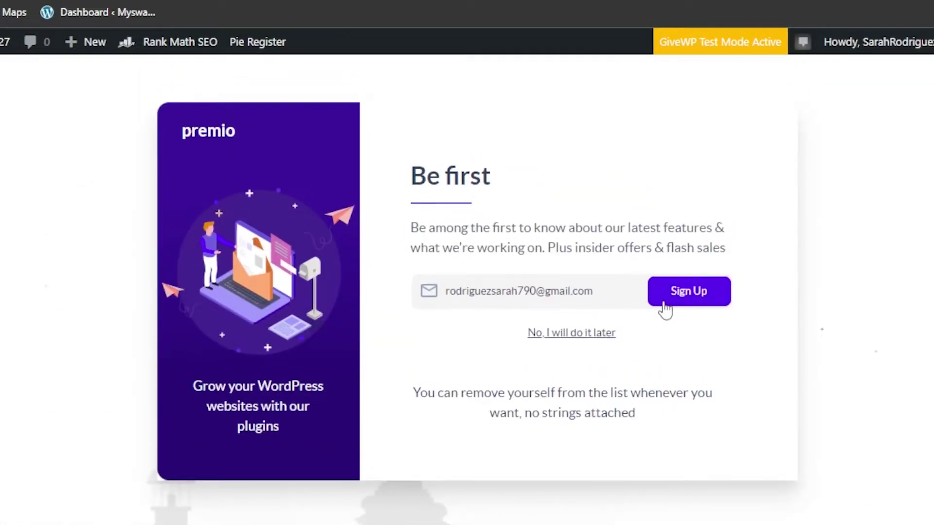
{"action": "left_click", "coordinate": [563, 338]}
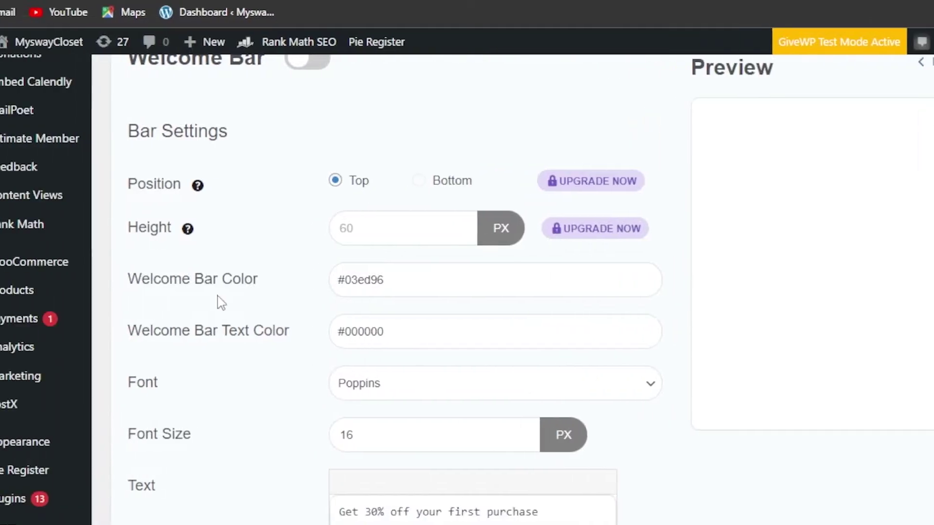
Step: Open the sticky menu settings of myStickymenu and turn the sticky menu on
{"action": "scroll", "coordinate": [535, 292], "scroll_direction": "up", "scroll_amount": 5}
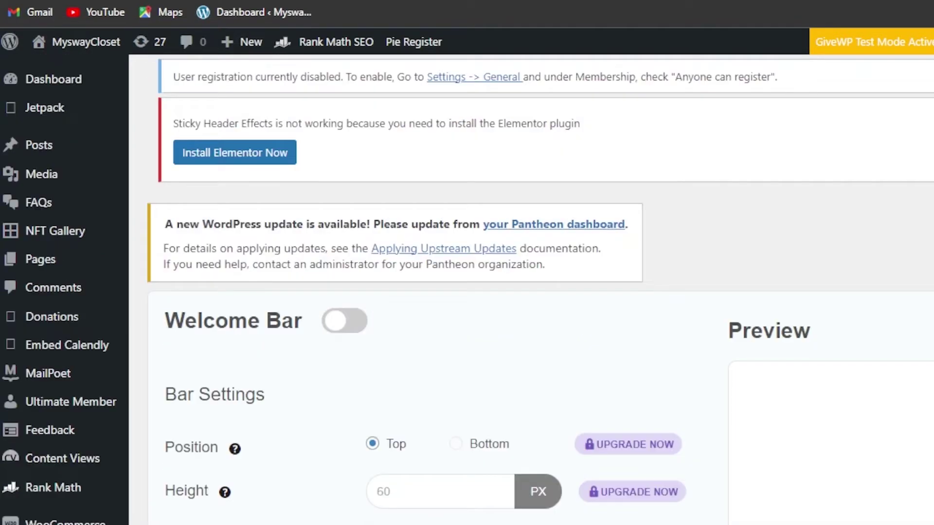
{"action": "scroll", "coordinate": [721, 239], "scroll_direction": "down", "scroll_amount": 10}
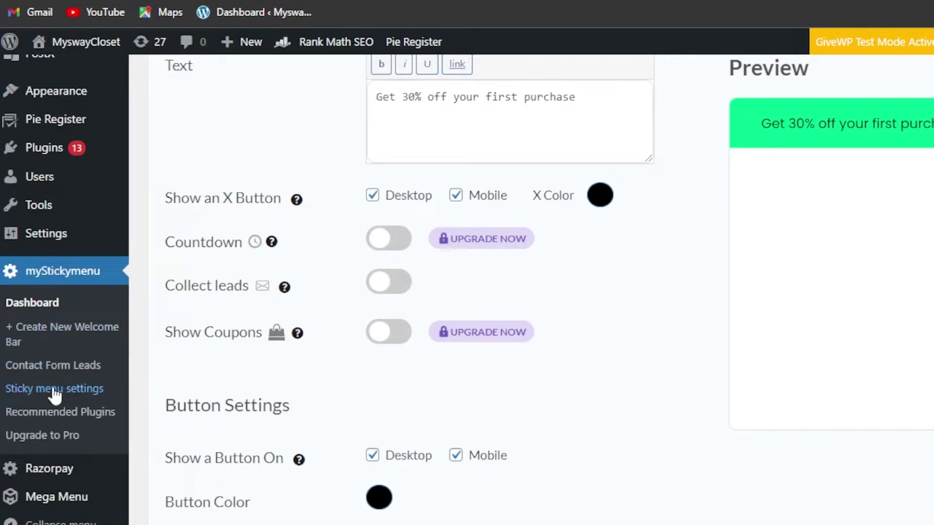
{"action": "left_click", "coordinate": [23, 397]}
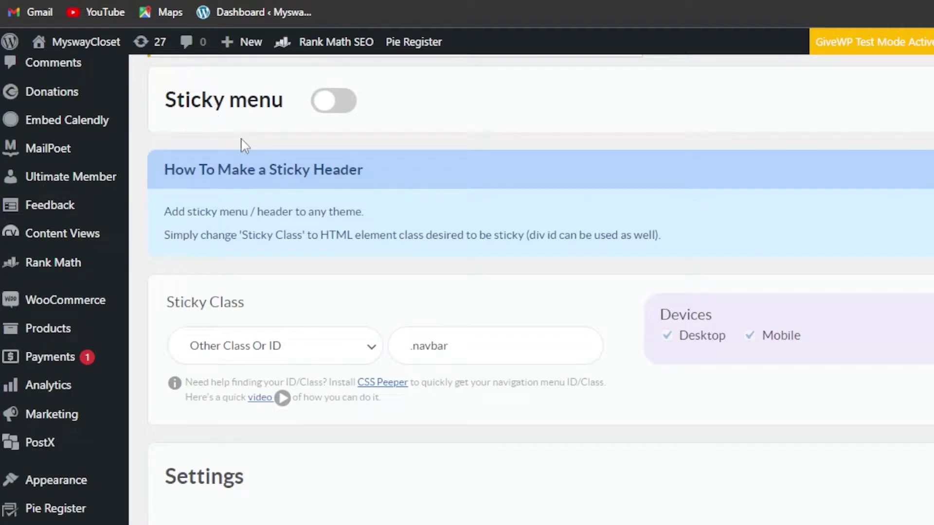
{"action": "left_click", "coordinate": [330, 112]}
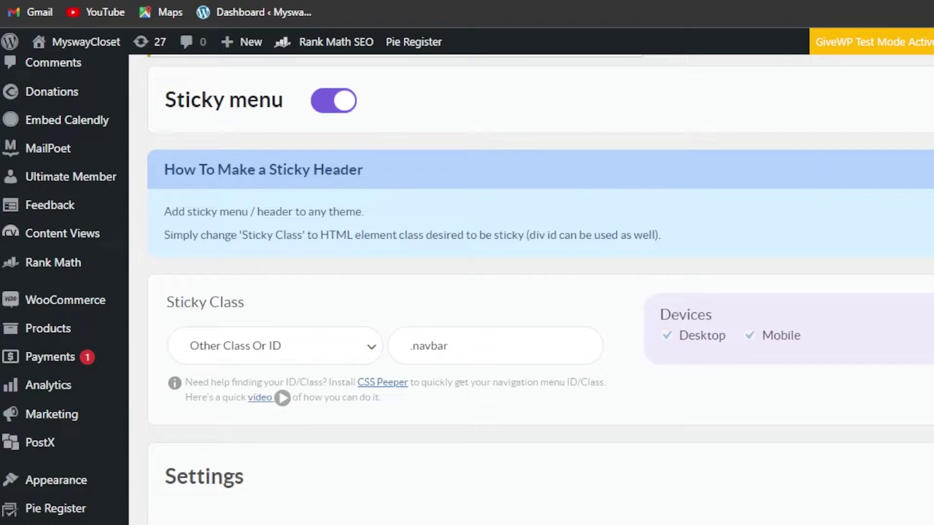
Step: Review the sticky menu options, including z-index, scroll visibility, transition time, opacity, colors, CSS style and the pages to disable it on
{"action": "scroll", "coordinate": [535, 291], "scroll_direction": "down", "scroll_amount": 7}
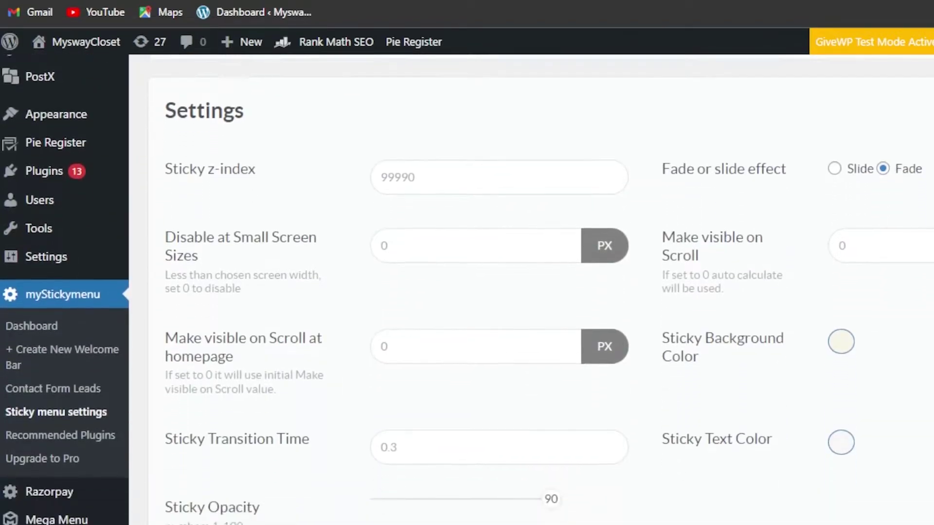
{"action": "scroll", "coordinate": [535, 292], "scroll_direction": "down", "scroll_amount": 5}
{"action": "scroll", "coordinate": [535, 292], "scroll_direction": "down", "scroll_amount": 6}
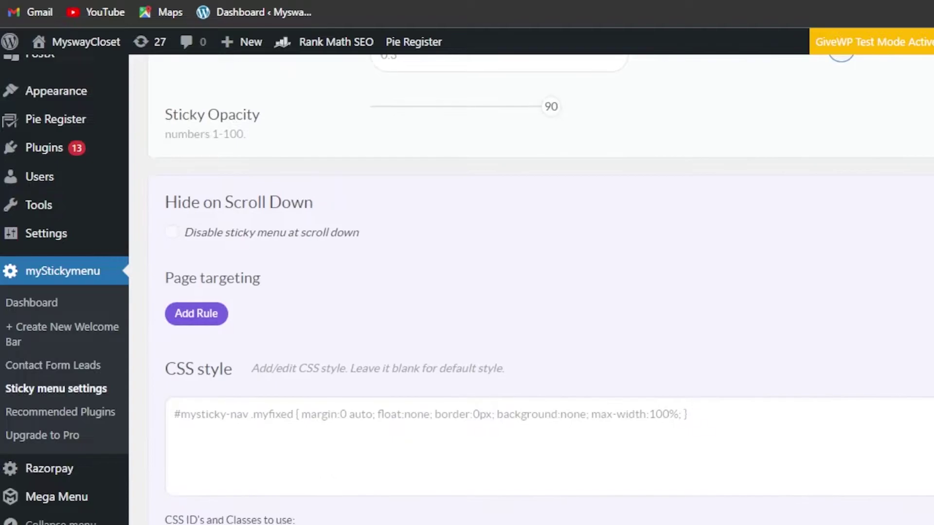
{"action": "scroll", "coordinate": [535, 292], "scroll_direction": "down", "scroll_amount": 5}
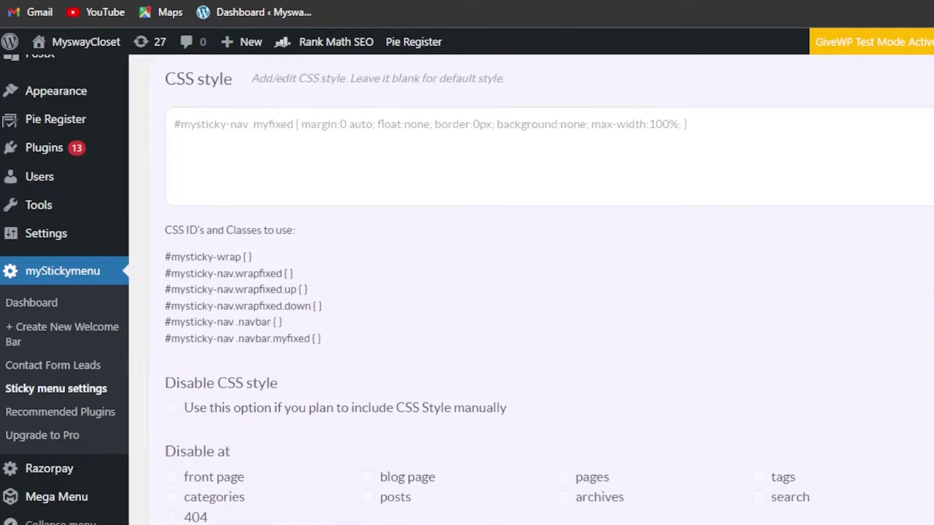
{"action": "scroll", "coordinate": [535, 292], "scroll_direction": "up", "scroll_amount": 20}
{"action": "scroll", "coordinate": [535, 292], "scroll_direction": "down", "scroll_amount": 6}
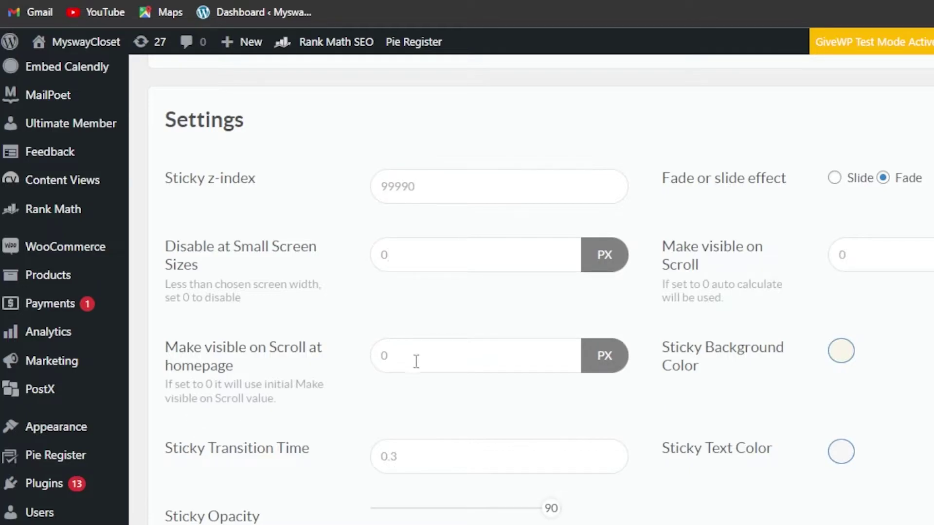
{"action": "scroll", "coordinate": [477, 297], "scroll_direction": "down", "scroll_amount": 4}
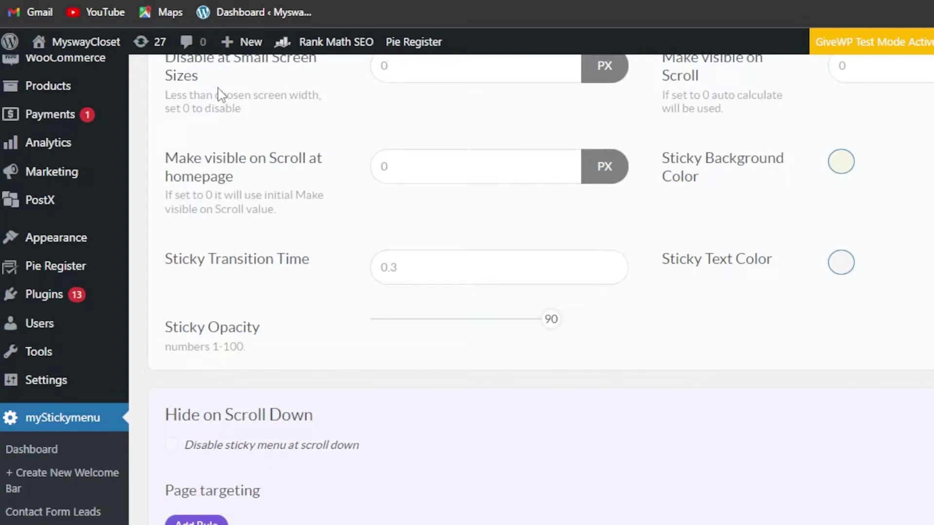
{"action": "mouse_move", "coordinate": [551, 319]}
{"action": "left_mouse_down"}
{"action": "mouse_move", "coordinate": [527, 323]}
{"action": "mouse_move", "coordinate": [556, 323]}
{"action": "mouse_move", "coordinate": [547, 331]}
{"action": "left_mouse_up"}
{"action": "scroll", "coordinate": [854, 146], "scroll_direction": "up", "scroll_amount": 4}
{"action": "scroll", "coordinate": [854, 146], "scroll_direction": "down", "scroll_amount": 2}
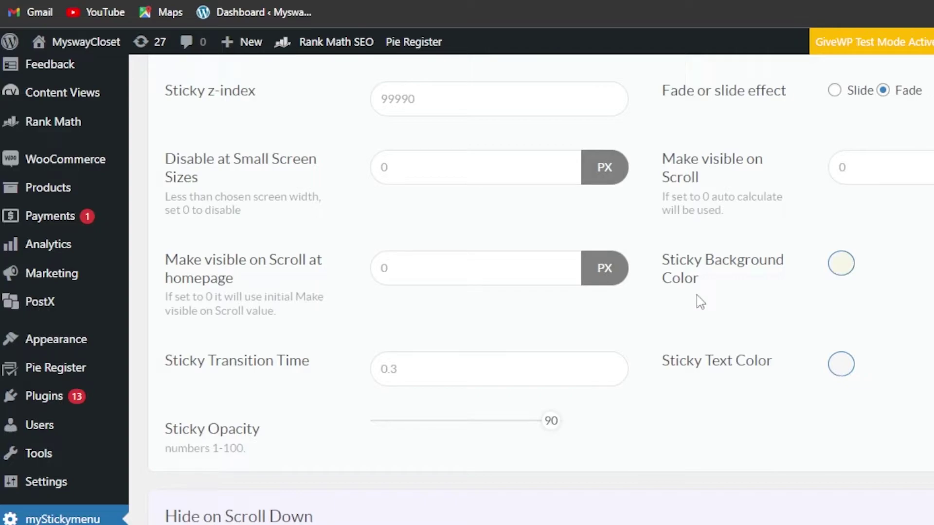
Step: Inspect the color pickers for the sticky background color and the sticky text color without changing either color
{"action": "left_click", "coordinate": [840, 270]}
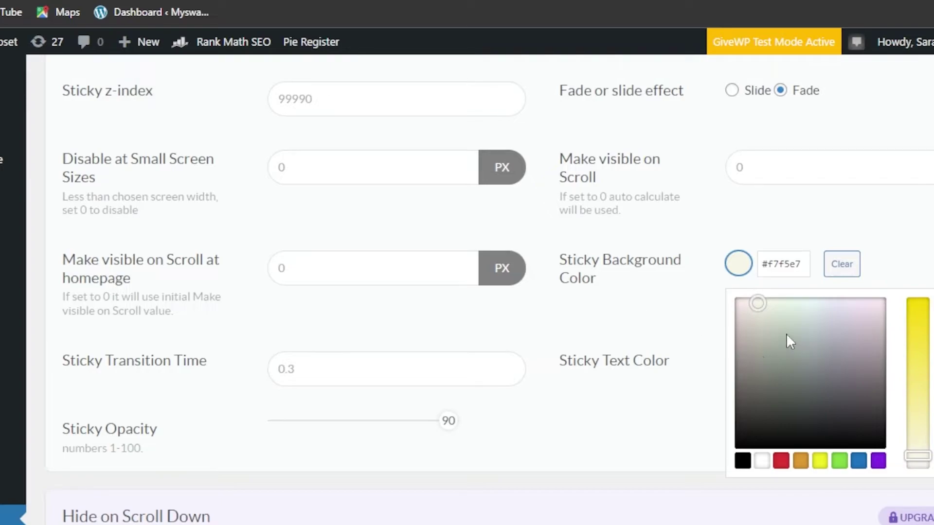
{"action": "left_click", "coordinate": [672, 423]}
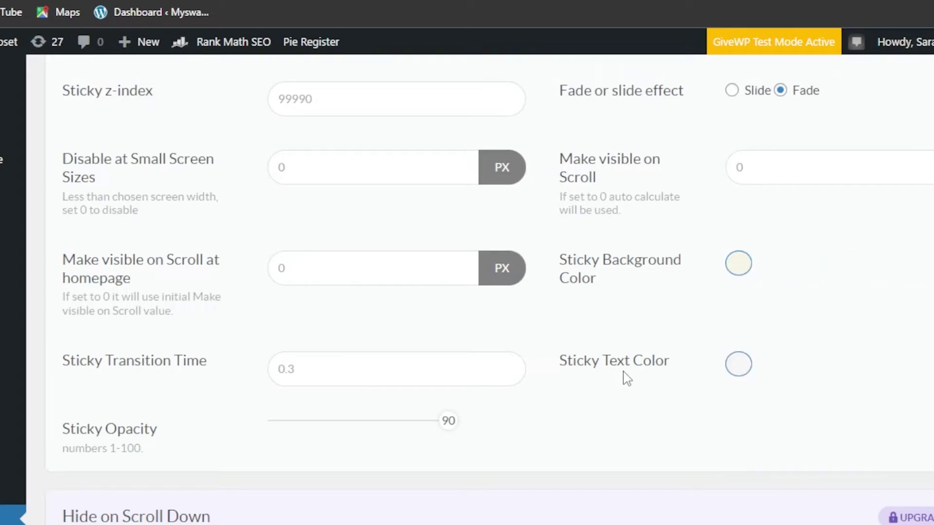
{"action": "left_click", "coordinate": [737, 374]}
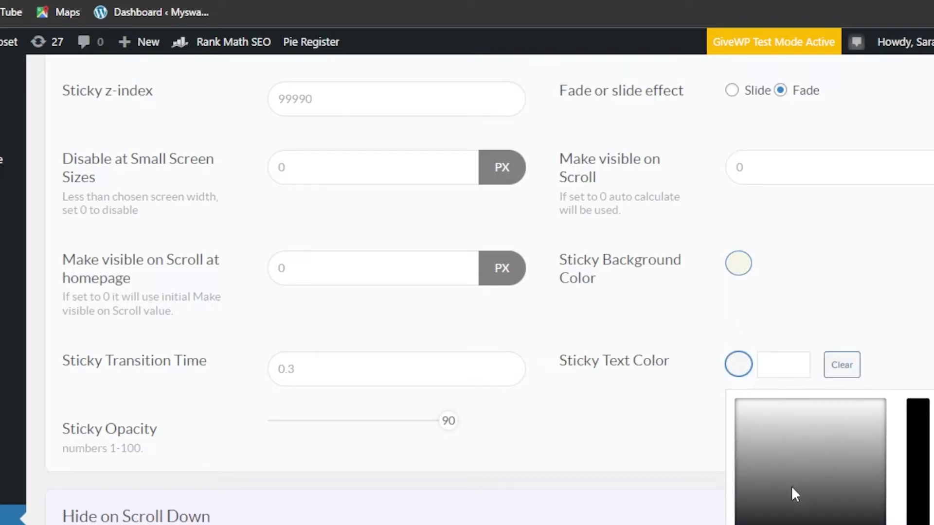
{"action": "scroll", "coordinate": [467, 292], "scroll_direction": "down", "scroll_amount": 7}
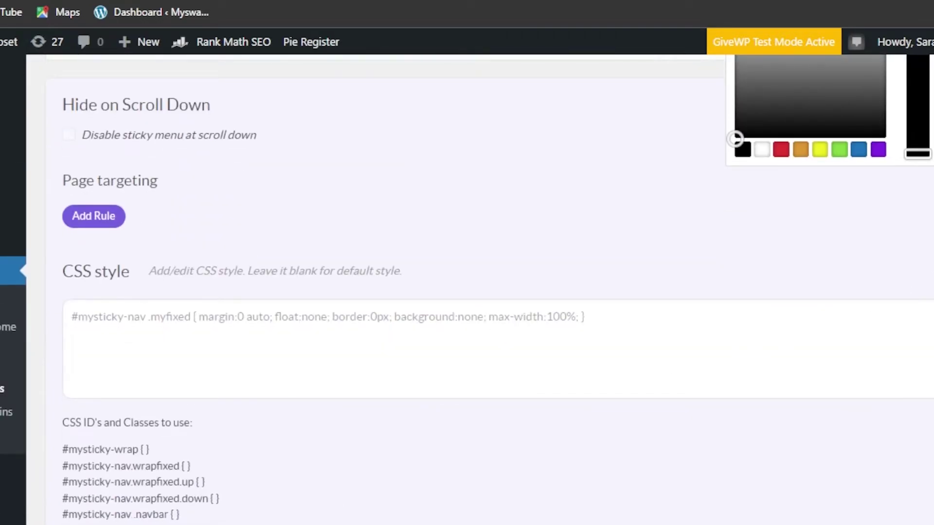
{"action": "key", "text": "Escape"}
Step: Review the CSS style classes, the option for including CSS style manually, and the page types where the sticky menu can be disabled
{"action": "scroll", "coordinate": [467, 292], "scroll_direction": "down", "scroll_amount": 6}
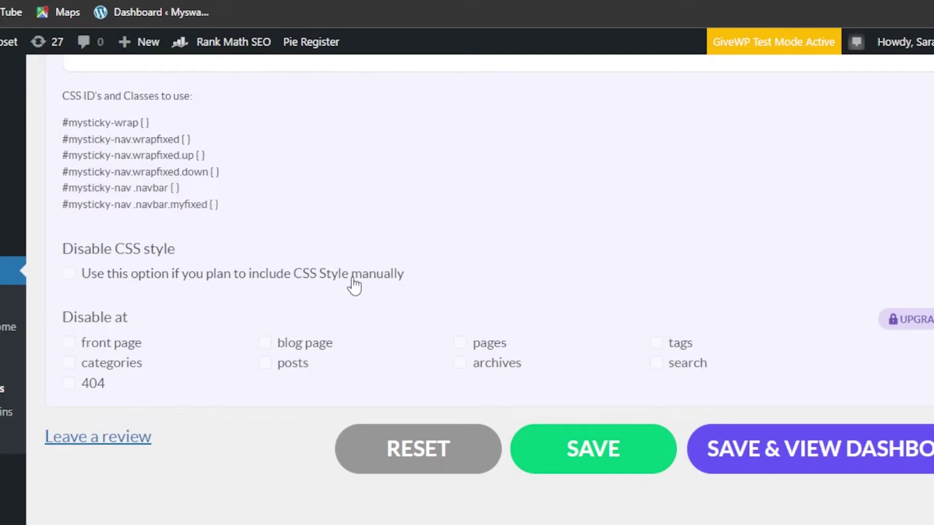
{"action": "scroll", "coordinate": [339, 286], "scroll_direction": "up", "scroll_amount": 15}
{"action": "scroll", "coordinate": [339, 287], "scroll_direction": "down", "scroll_amount": 6}
{"action": "scroll", "coordinate": [467, 292], "scroll_direction": "down", "scroll_amount": 12}
{"action": "scroll", "coordinate": [467, 292], "scroll_direction": "down", "scroll_amount": 1}
{"action": "left_click_drag", "start_coordinate": [294, 277], "coordinate": [393, 288]}
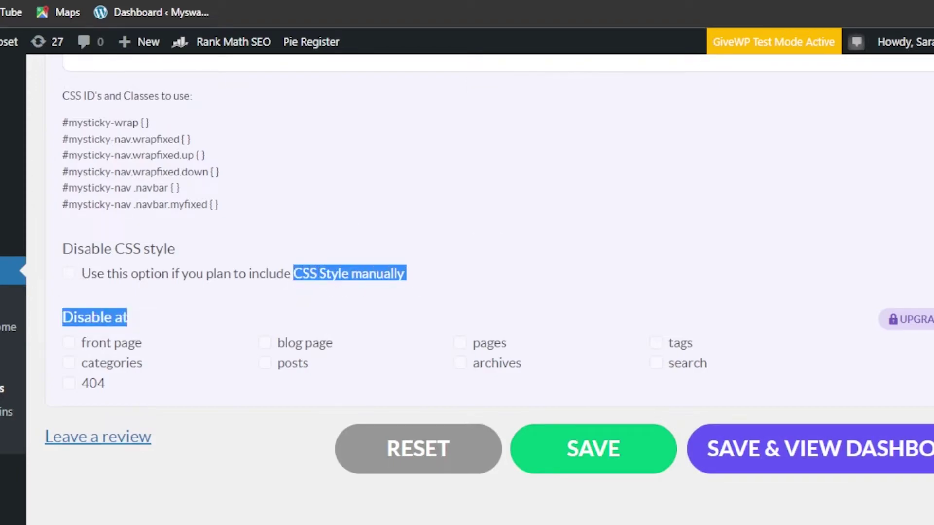
{"action": "scroll", "coordinate": [471, 223], "scroll_direction": "up", "scroll_amount": 15}
{"action": "scroll", "coordinate": [467, 291], "scroll_direction": "up", "scroll_amount": 10}
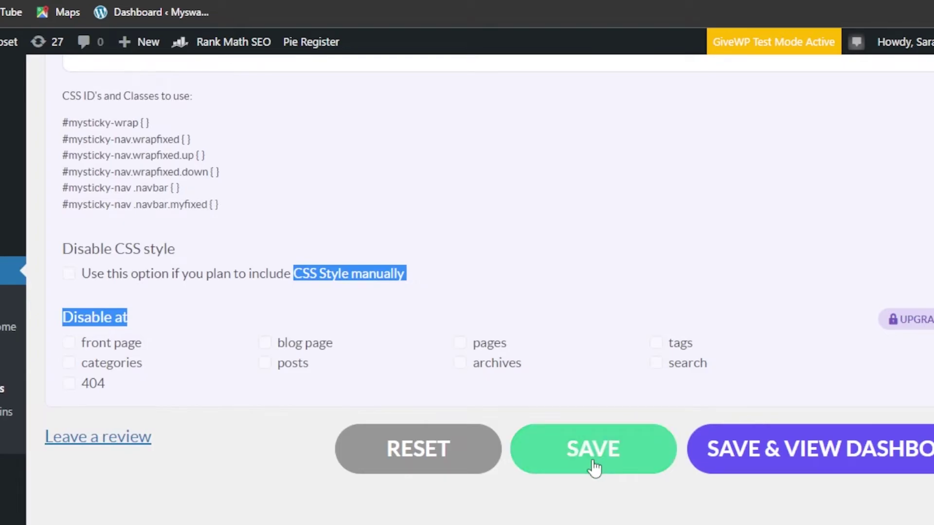
Step: Save the sticky menu settings and check that they were stored
{"action": "left_click", "coordinate": [595, 468]}
{"action": "scroll", "coordinate": [467, 292], "scroll_direction": "down", "scroll_amount": 10}
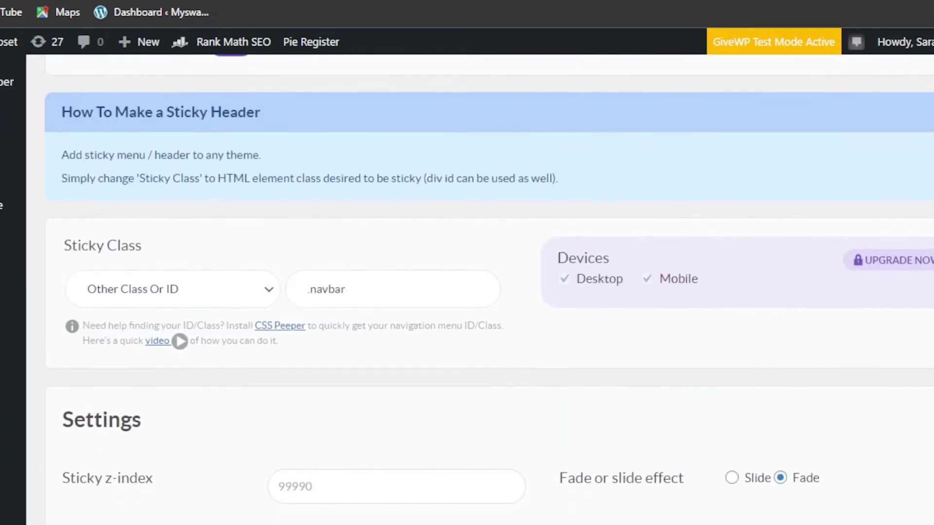
{"action": "scroll", "coordinate": [470, 140], "scroll_direction": "up", "scroll_amount": 10}
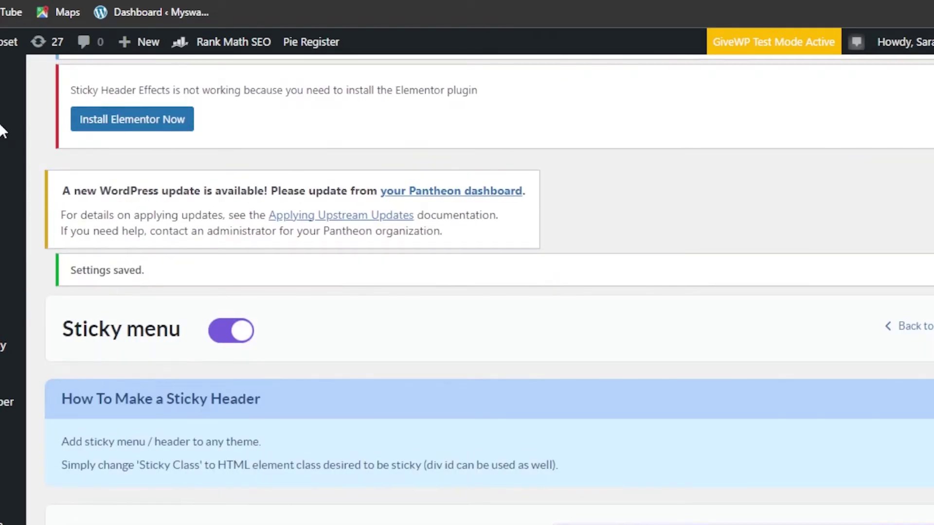
Step: Go to the installed themes and open the active Customify theme for customizing
{"action": "scroll", "coordinate": [343, 153], "scroll_direction": "down", "scroll_amount": 10}
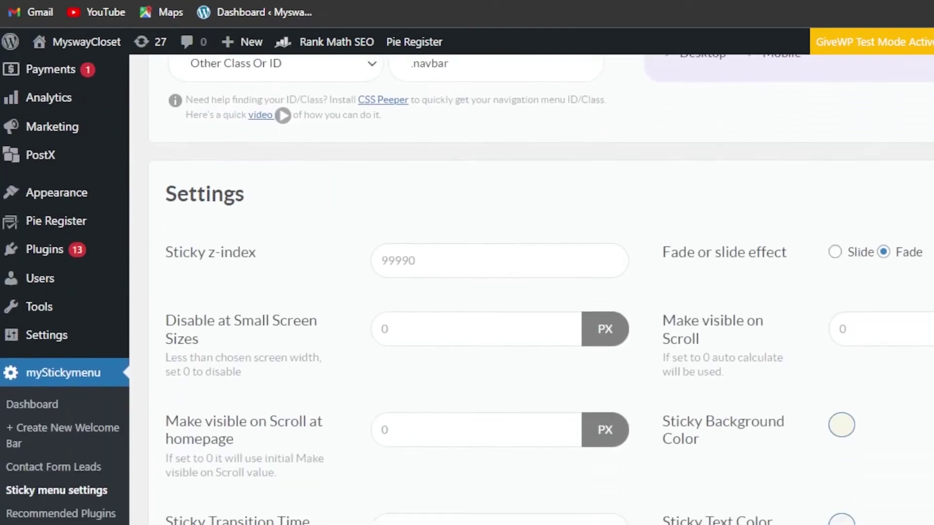
{"action": "mouse_move", "coordinate": [59, 187]}
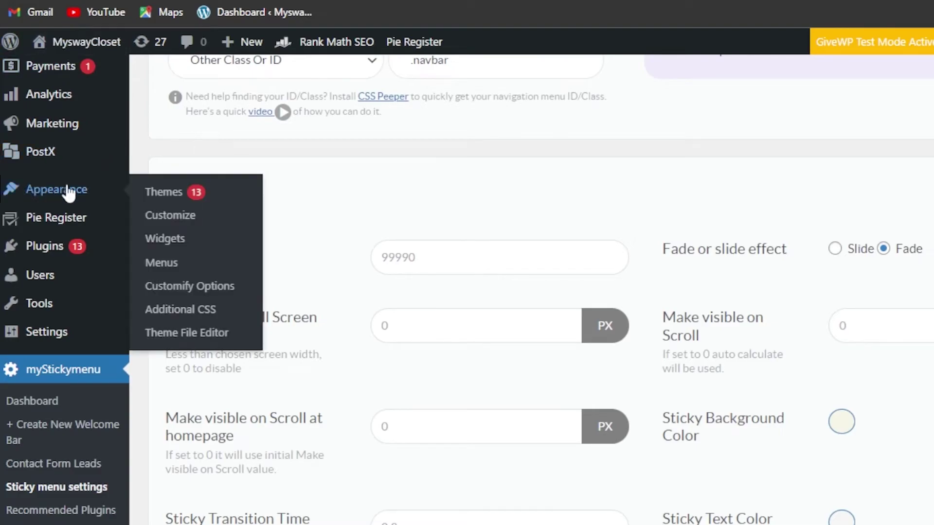
{"action": "left_click", "coordinate": [162, 193]}
{"action": "scroll", "coordinate": [467, 292], "scroll_direction": "down", "scroll_amount": 8}
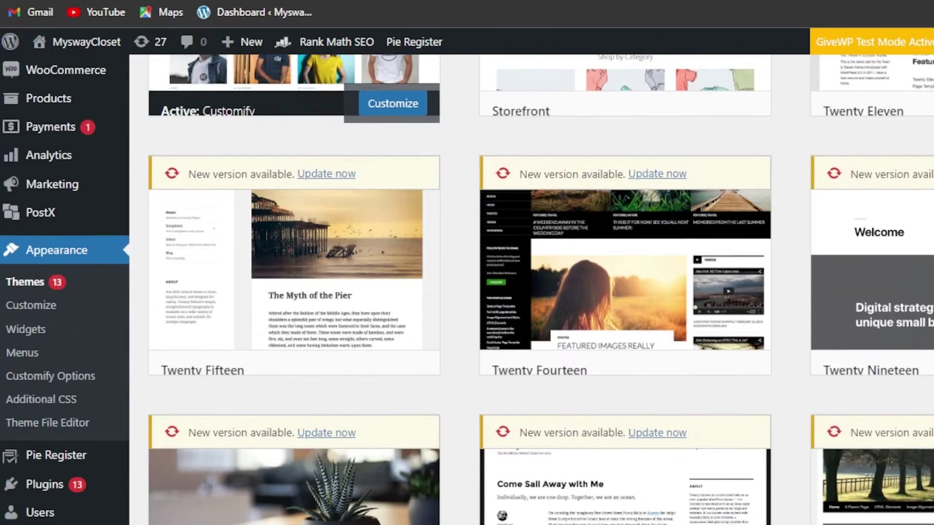
{"action": "scroll", "coordinate": [467, 292], "scroll_direction": "up", "scroll_amount": 5}
{"action": "mouse_move", "coordinate": [277, 325]}
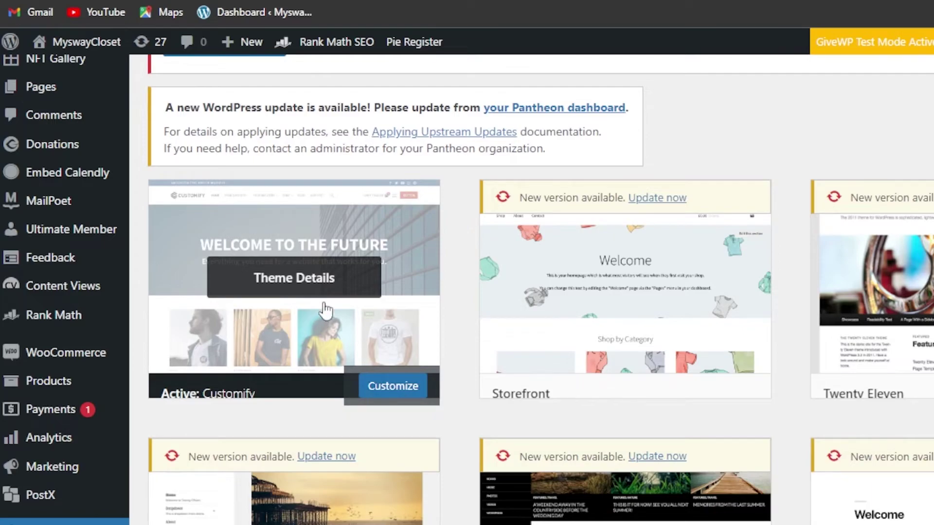
{"action": "left_click", "coordinate": [390, 384]}
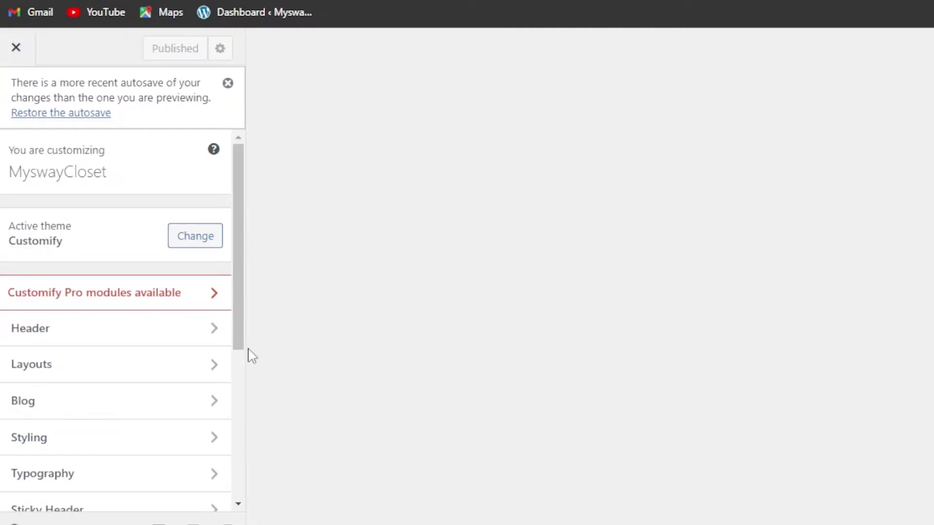
Step: Dismiss the autosave notice and open the Sticky Header section of the theme customizer
{"action": "scroll", "coordinate": [239, 295], "scroll_direction": "down", "scroll_amount": 5}
{"action": "left_click_drag", "start_coordinate": [236, 320], "coordinate": [229, 159]}
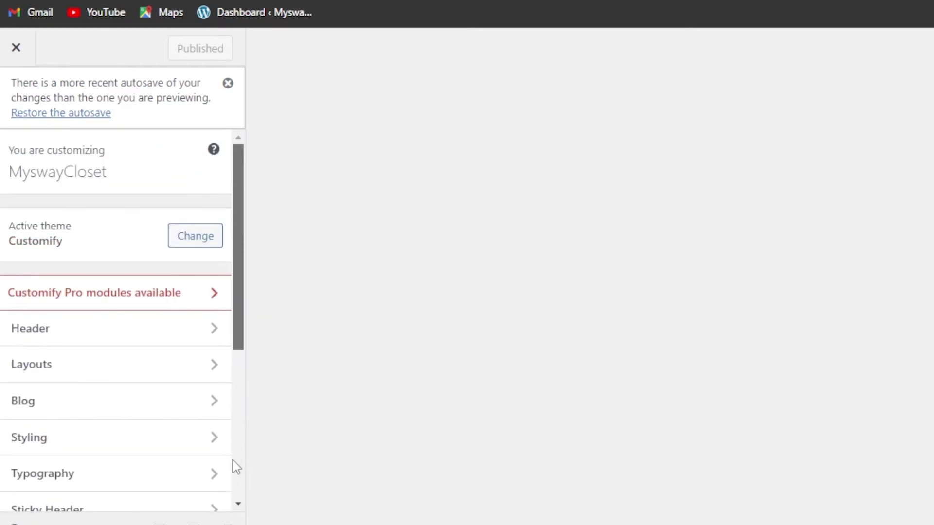
{"action": "scroll", "coordinate": [244, 298], "scroll_direction": "down", "scroll_amount": 4}
{"action": "scroll", "coordinate": [245, 297], "scroll_direction": "up", "scroll_amount": 1}
{"action": "left_click_drag", "start_coordinate": [236, 316], "coordinate": [233, 164]}
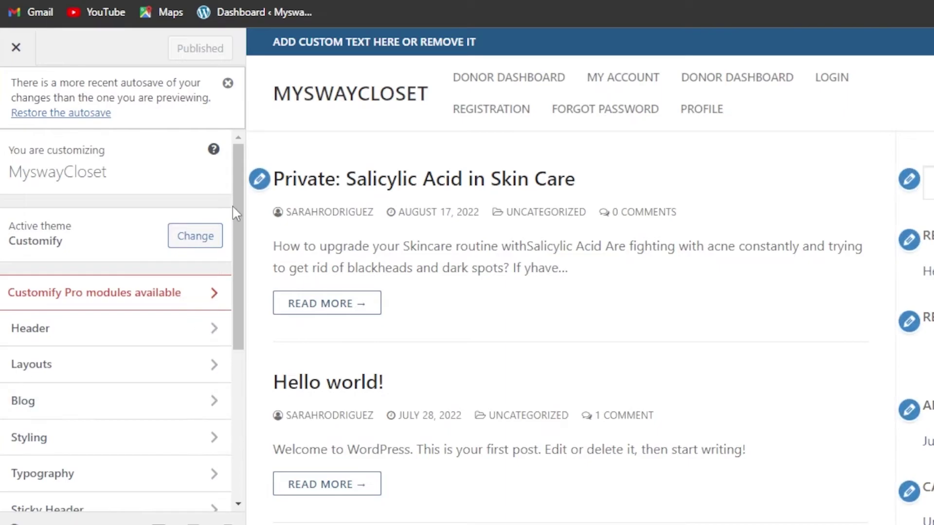
{"action": "mouse_move", "coordinate": [233, 200]}
{"action": "left_mouse_down"}
{"action": "mouse_move", "coordinate": [240, 292]}
{"action": "mouse_move", "coordinate": [234, 184]}
{"action": "left_mouse_up"}
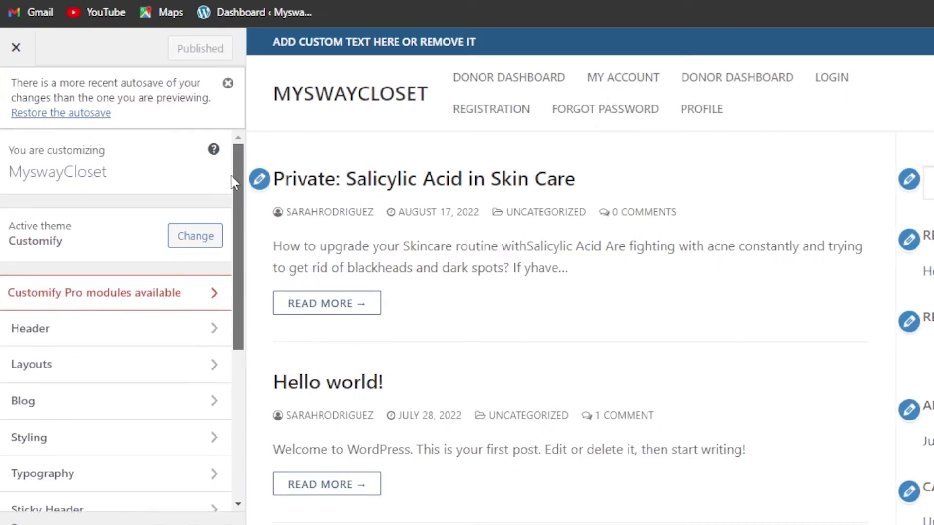
{"action": "left_click", "coordinate": [228, 83]}
{"action": "left_click_drag", "start_coordinate": [232, 142], "coordinate": [258, 316]}
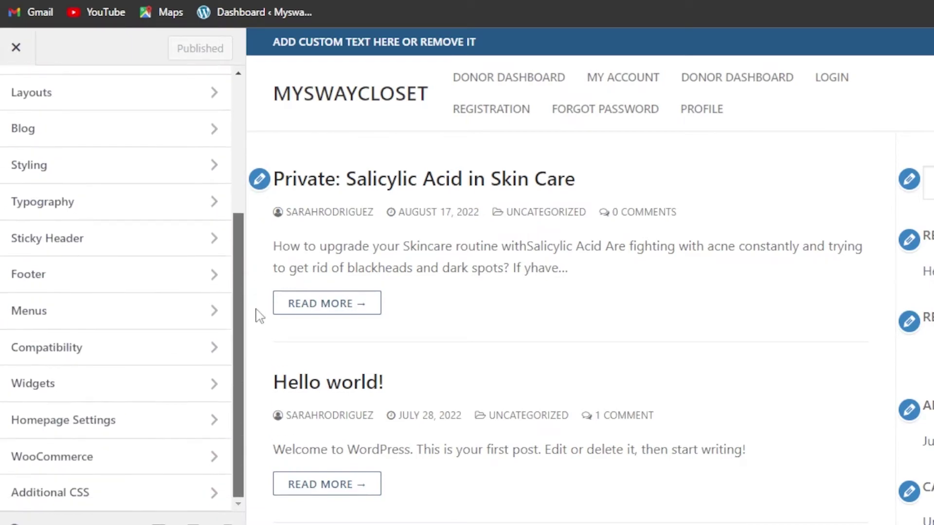
{"action": "mouse_move", "coordinate": [236, 254]}
{"action": "left_mouse_down"}
{"action": "mouse_move", "coordinate": [234, 130]}
{"action": "mouse_move", "coordinate": [244, 250]}
{"action": "left_mouse_up"}
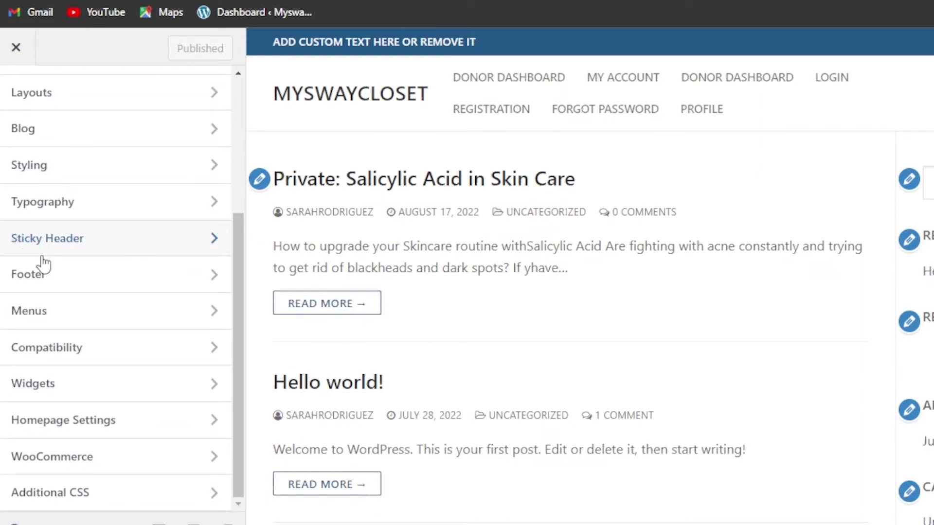
{"action": "left_click", "coordinate": [214, 239]}
{"action": "scroll", "coordinate": [219, 146], "scroll_direction": "down", "scroll_amount": 5}
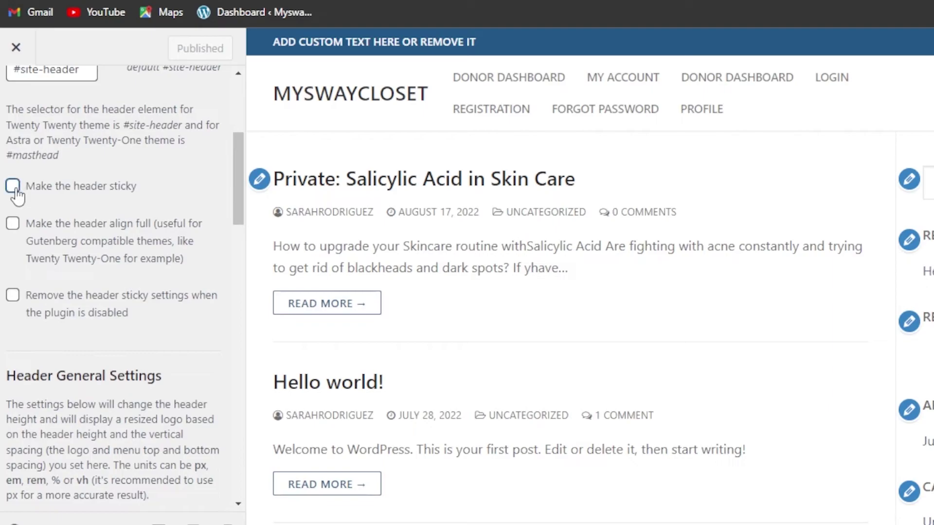
Step: Enable the option to make the header sticky and check the effect in the site preview
{"action": "left_click", "coordinate": [13, 186]}
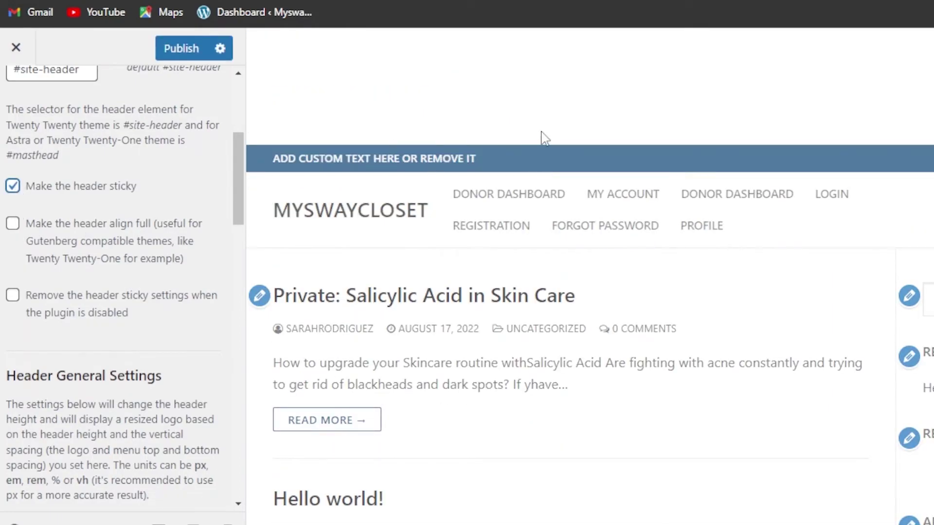
{"action": "scroll", "coordinate": [673, 95], "scroll_direction": "down", "scroll_amount": 5}
{"action": "scroll", "coordinate": [673, 95], "scroll_direction": "up", "scroll_amount": 5}
{"action": "scroll", "coordinate": [673, 95], "scroll_direction": "down", "scroll_amount": 1}
{"action": "scroll", "coordinate": [673, 95], "scroll_direction": "up", "scroll_amount": 1}
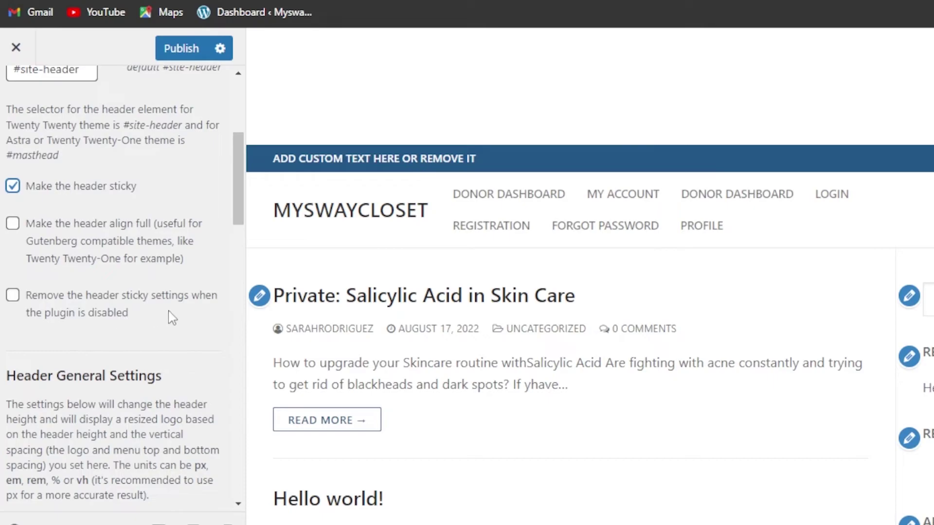
Step: Set the sticky header's background color to #ff5454 in the header general settings
{"action": "left_click_drag", "start_coordinate": [234, 191], "coordinate": [240, 285]}
{"action": "left_click", "coordinate": [19, 183]}
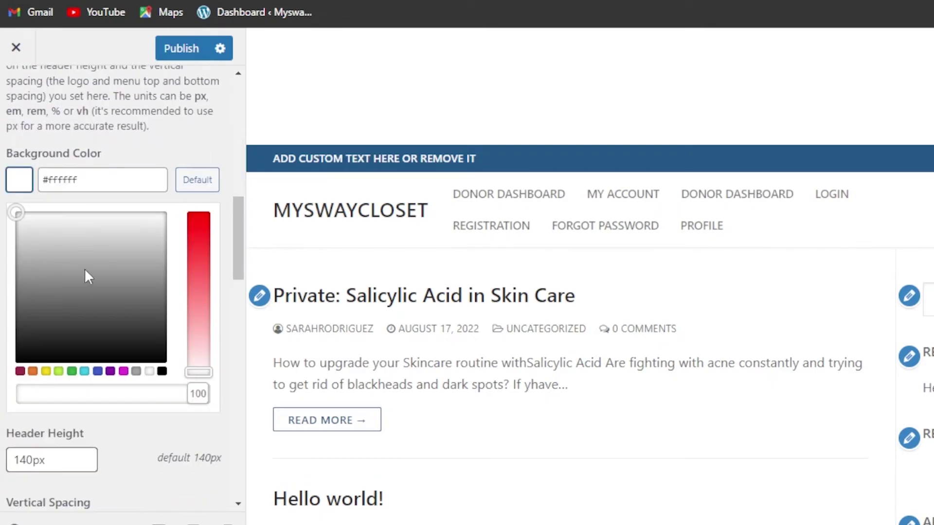
{"action": "left_click", "coordinate": [201, 268]}
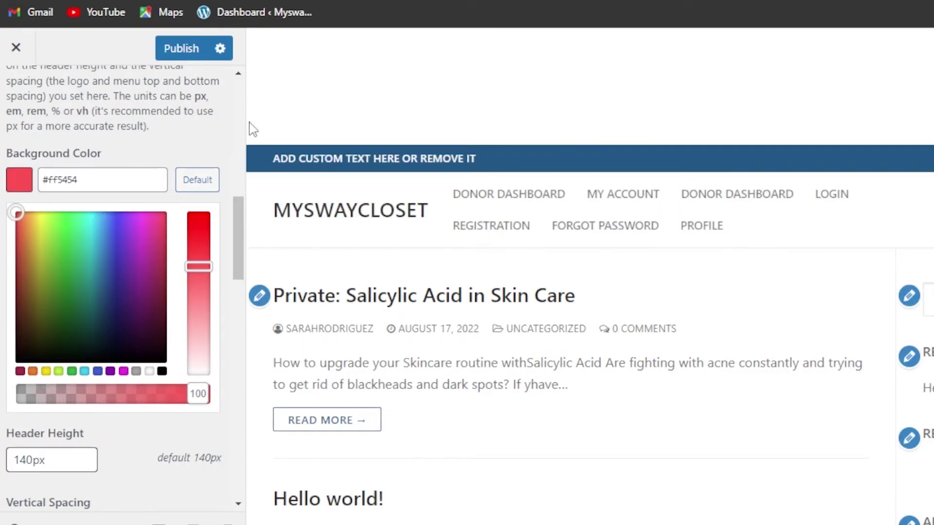
Step: Review the remaining sticky header settings, including mobile/tablet header, submenu options, hidden labels, header selector and reset
{"action": "left_click_drag", "start_coordinate": [234, 223], "coordinate": [251, 374]}
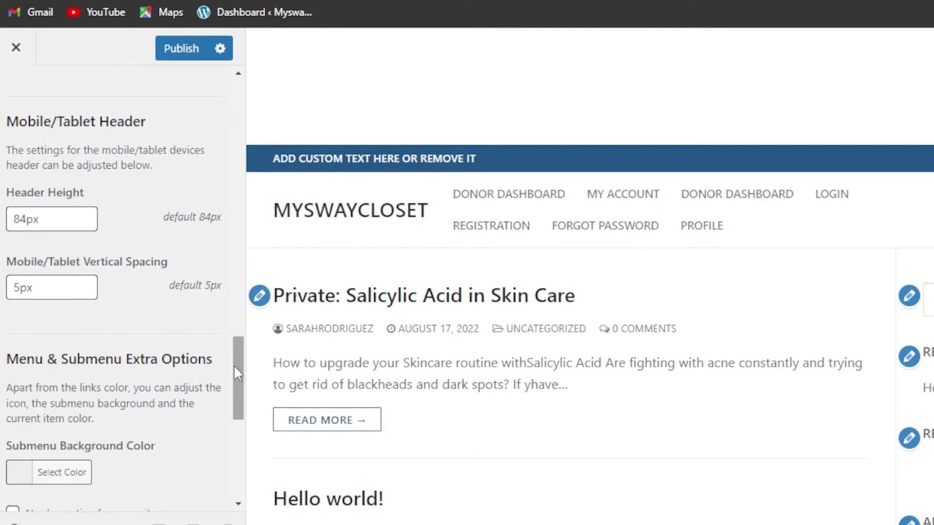
{"action": "left_click_drag", "start_coordinate": [234, 368], "coordinate": [245, 162]}
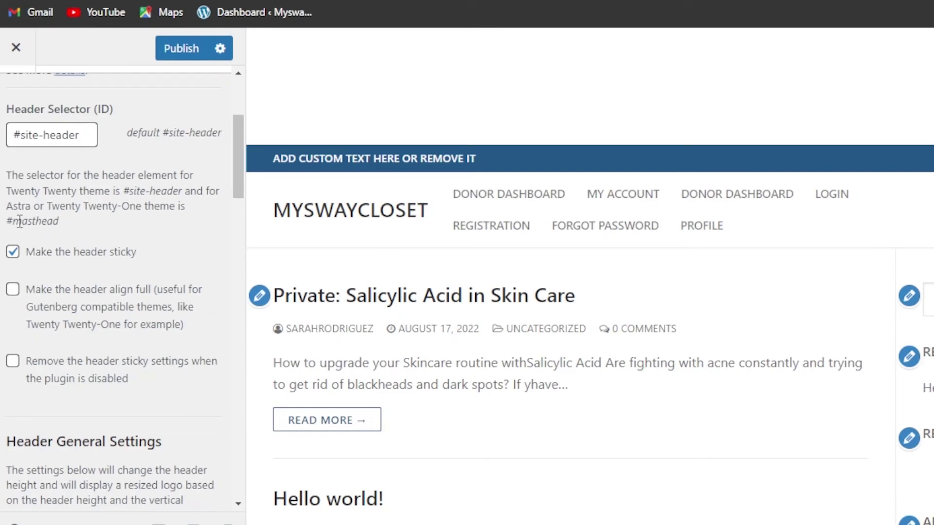
{"action": "left_click_drag", "start_coordinate": [235, 144], "coordinate": [242, 440]}
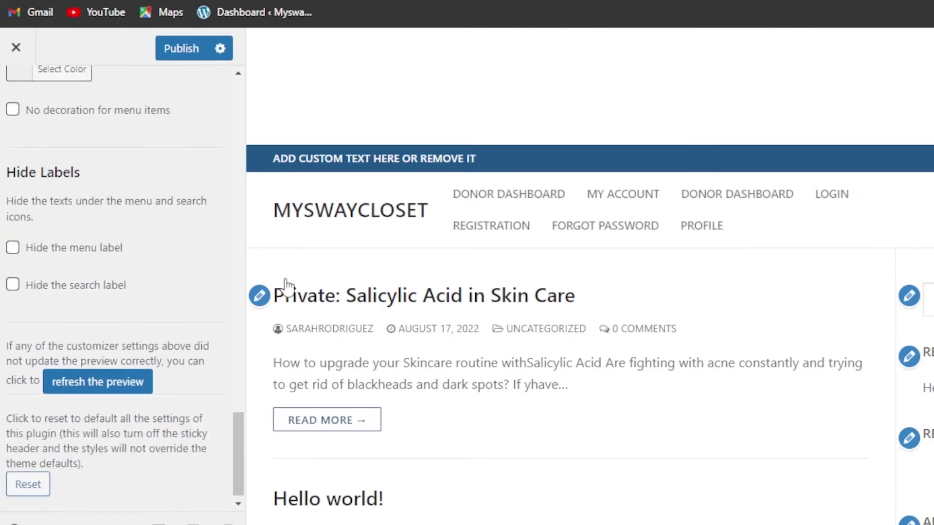
{"action": "scroll", "coordinate": [239, 329], "scroll_direction": "up", "scroll_amount": 1}
{"action": "scroll", "coordinate": [238, 330], "scroll_direction": "up", "scroll_amount": 10}
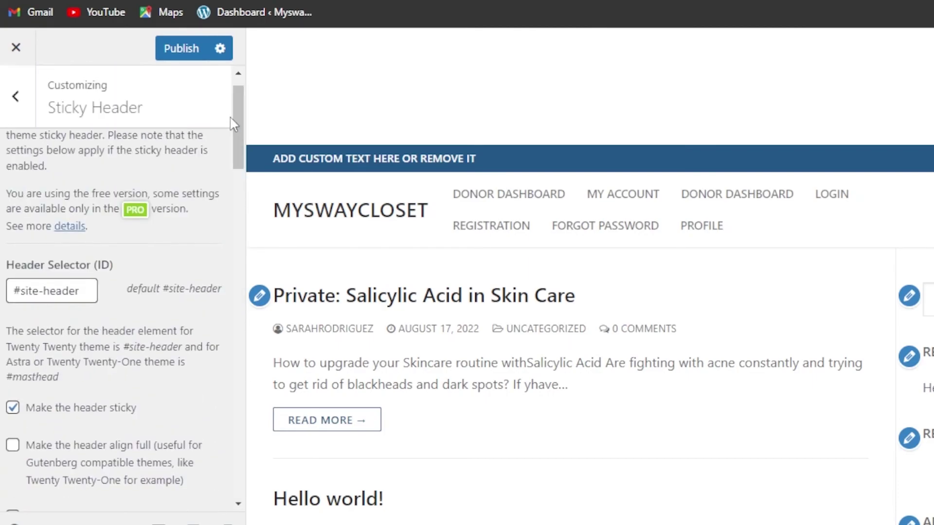
{"action": "left_click_drag", "start_coordinate": [245, 97], "coordinate": [246, 495]}
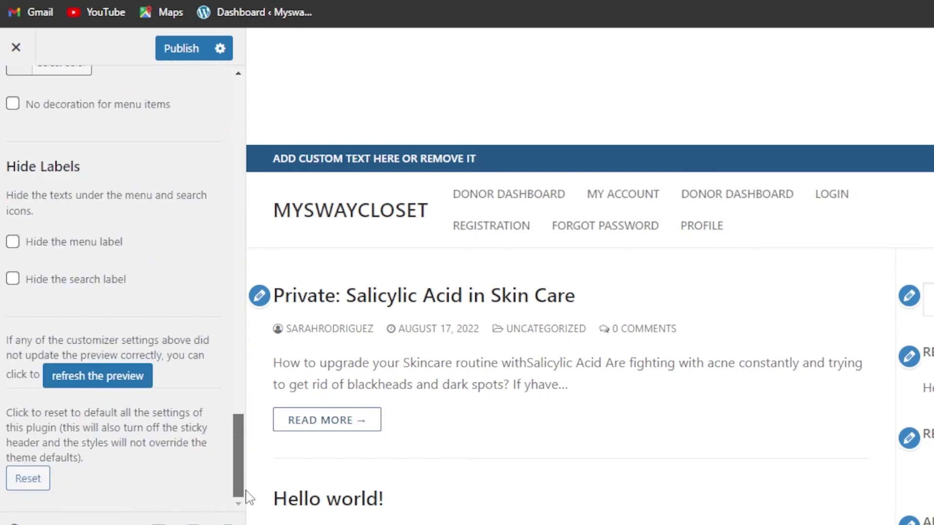
Step: Leave the customizer without publishing the changes and browse the installed themes
{"action": "left_click", "coordinate": [17, 48]}
{"action": "left_click", "coordinate": [670, 96]}
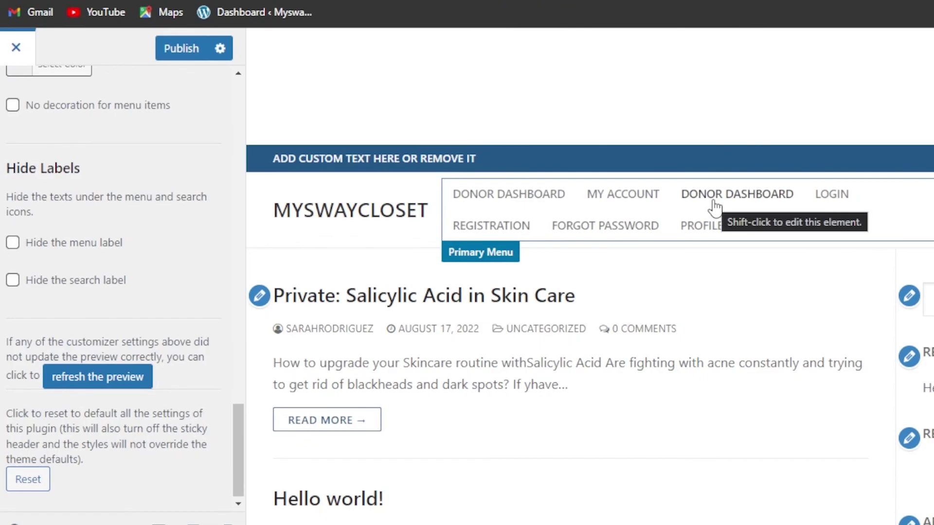
{"action": "scroll", "coordinate": [516, 292], "scroll_direction": "down", "scroll_amount": 6}
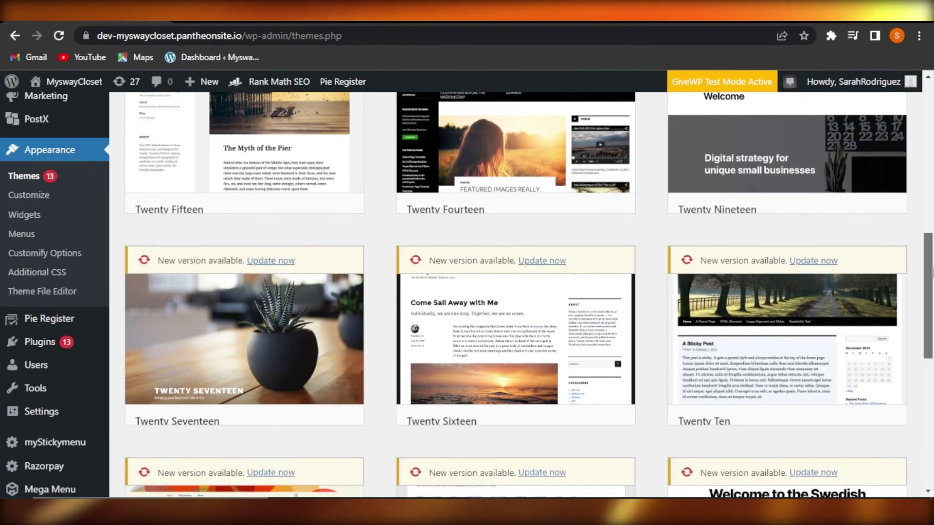
{"action": "scroll", "coordinate": [516, 292], "scroll_direction": "down", "scroll_amount": 10}
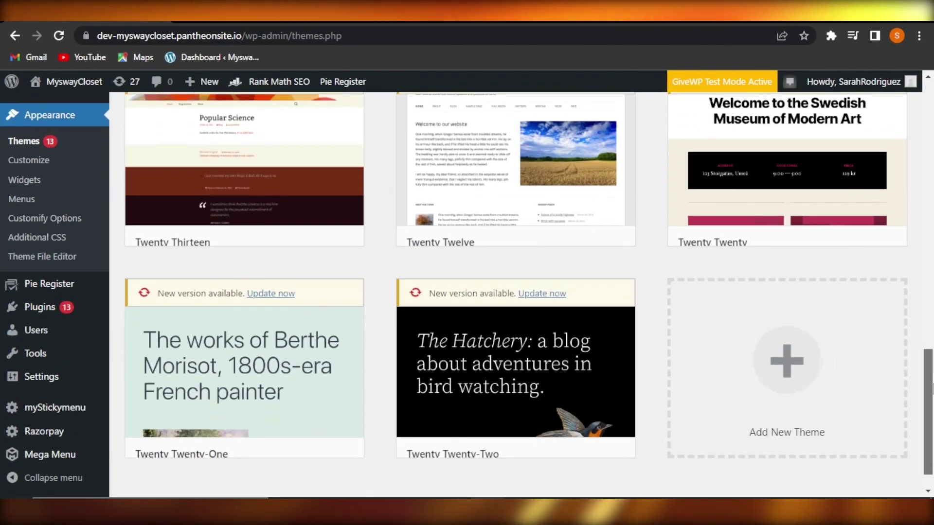
{"action": "scroll", "coordinate": [516, 292], "scroll_direction": "up", "scroll_amount": 11}
{"action": "left_click_drag", "start_coordinate": [932, 267], "coordinate": [932, 190]}
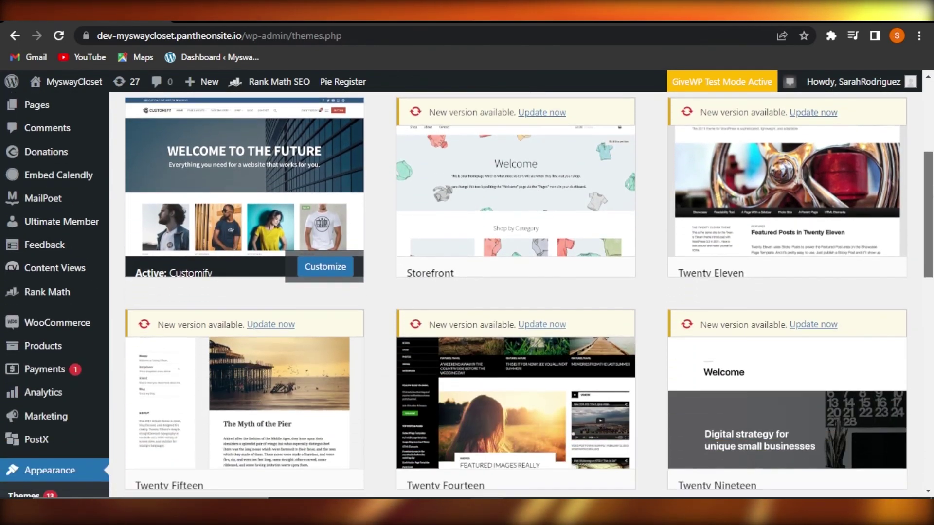